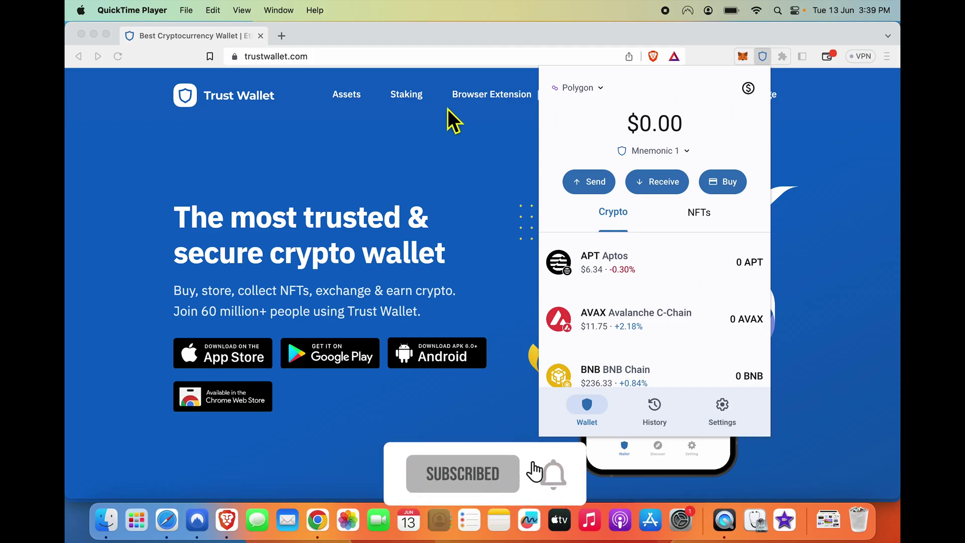
Step: Bring the Brave wallet window forward to view the empty $0.00 Polygon token list
{"action": "left_click", "coordinate": [715, 98]}
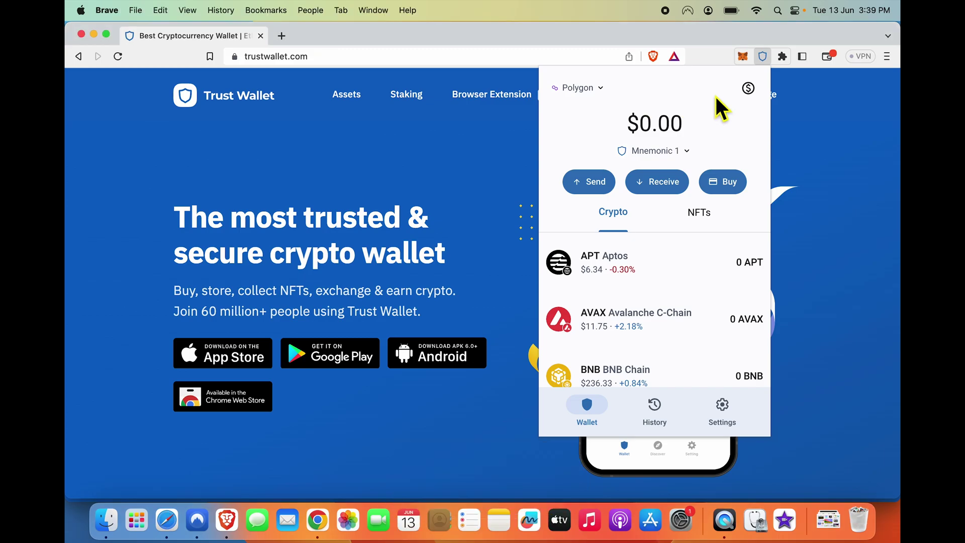
{"action": "scroll", "coordinate": [618, 297], "scroll_direction": "down", "scroll_amount": 5}
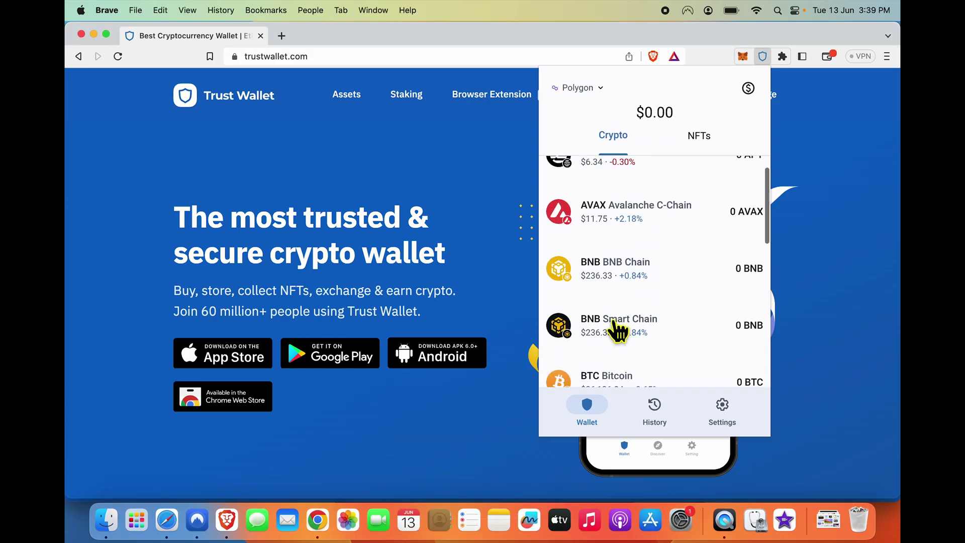
{"action": "scroll", "coordinate": [616, 329], "scroll_direction": "up", "scroll_amount": 1}
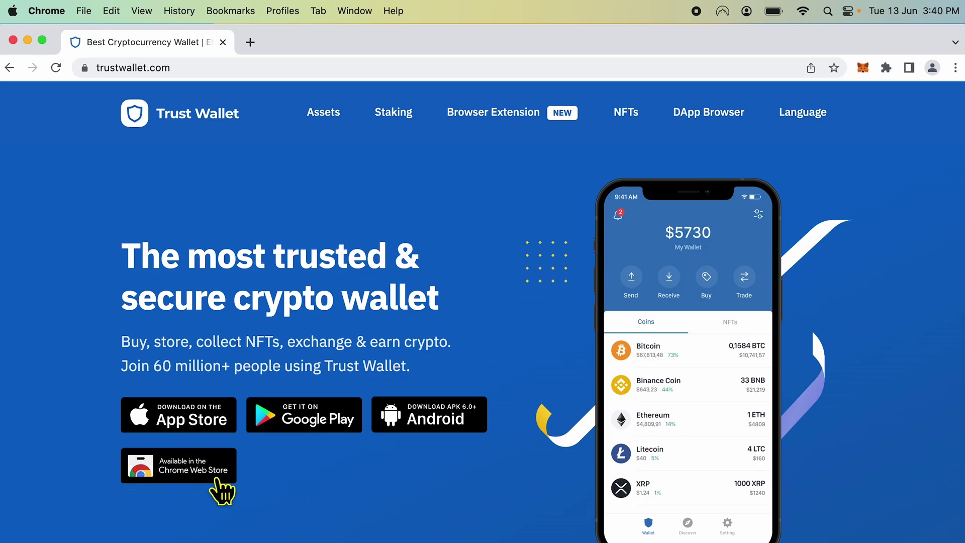
Step: Open the Trust Wallet Chrome Web Store page and cancel the first install prompt
{"action": "left_click", "coordinate": [184, 477]}
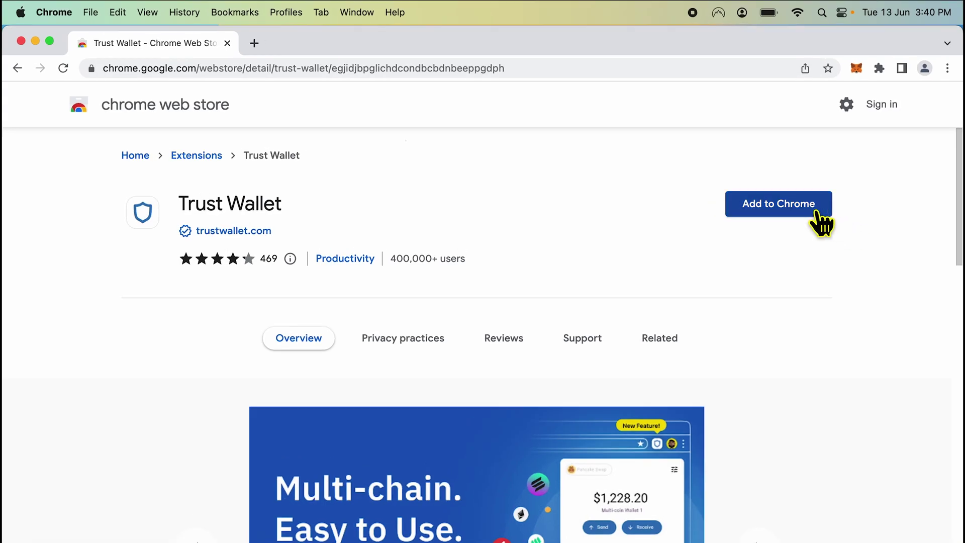
{"action": "left_click", "coordinate": [783, 209]}
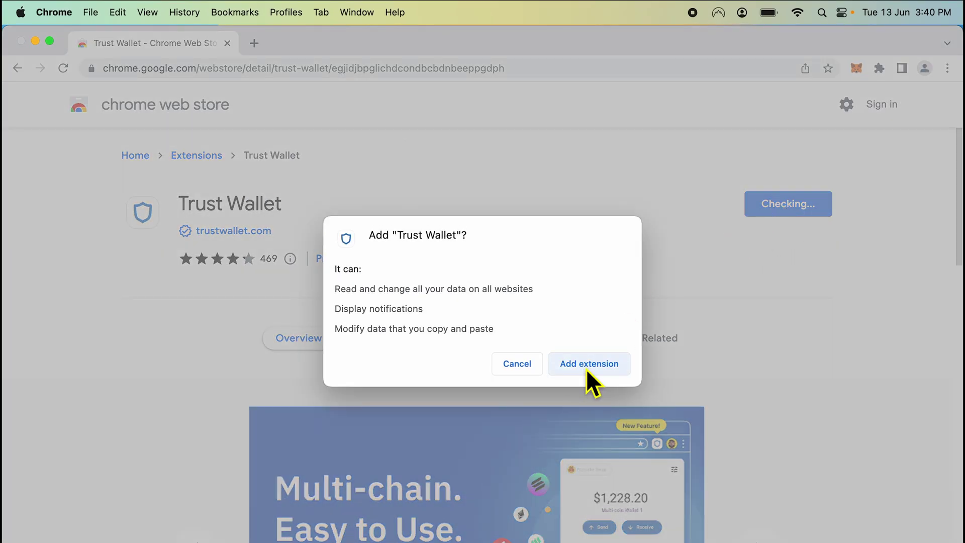
{"action": "left_click", "coordinate": [510, 366]}
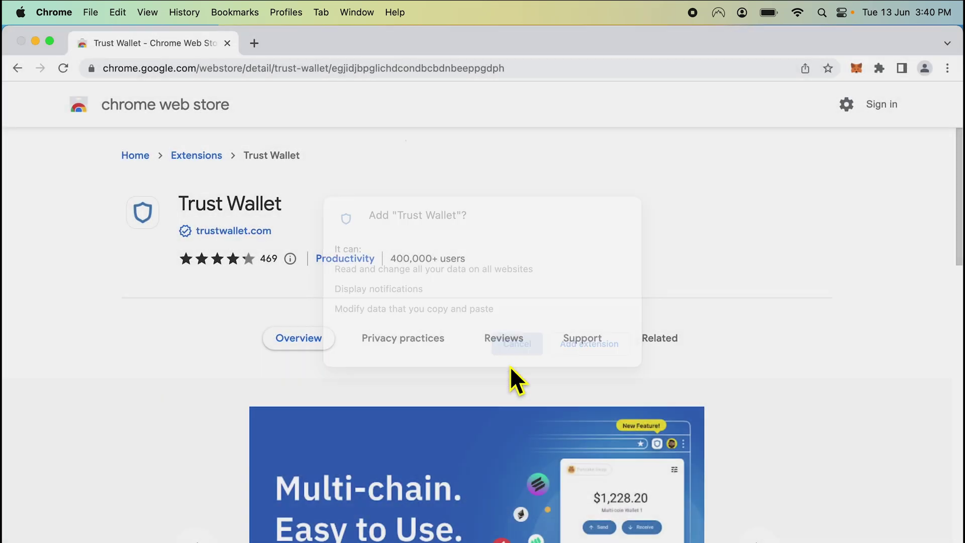
Step: Highlight the 400,000+ users count, then add the Trust Wallet extension to Chrome
{"action": "triple_click", "coordinate": [406, 276]}
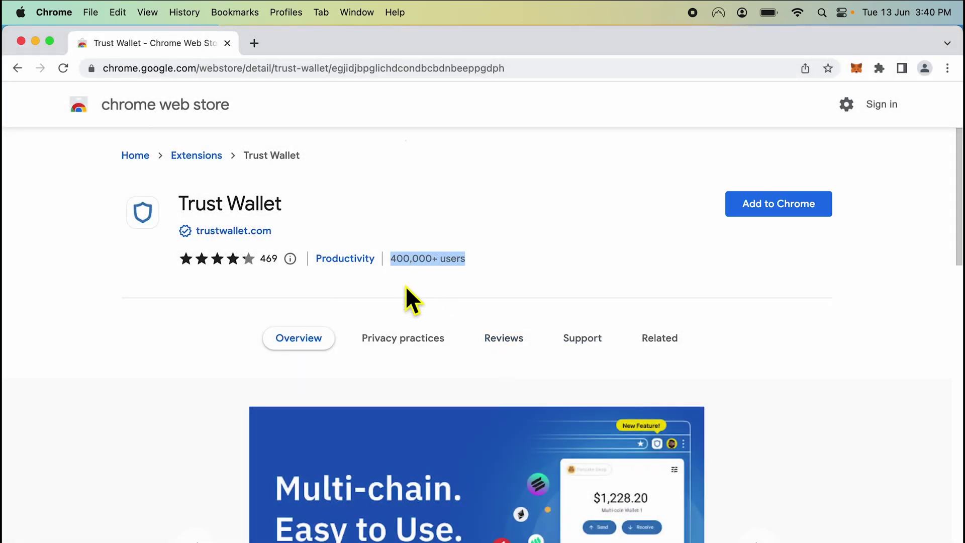
{"action": "triple_click", "coordinate": [457, 264]}
{"action": "triple_click", "coordinate": [457, 265]}
{"action": "left_click", "coordinate": [471, 261]}
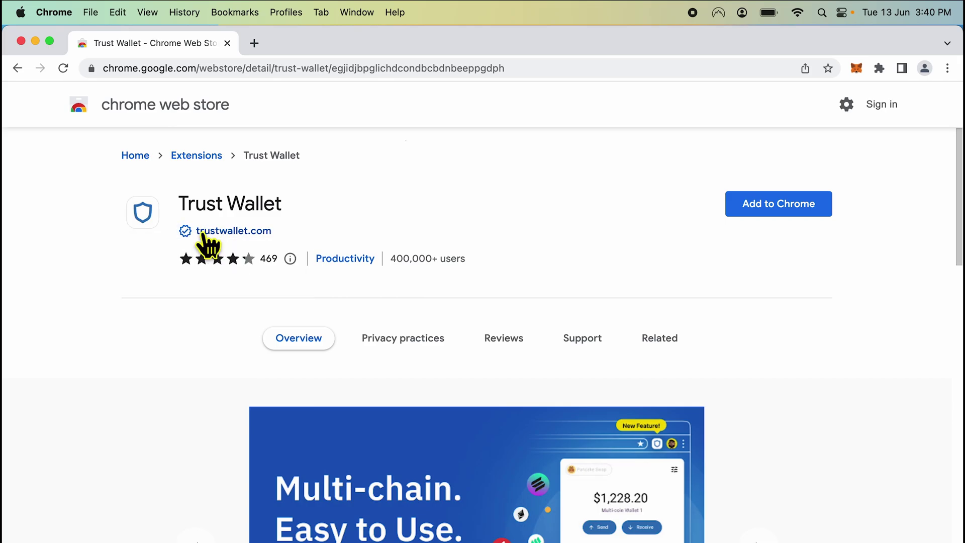
{"action": "left_click", "coordinate": [783, 215]}
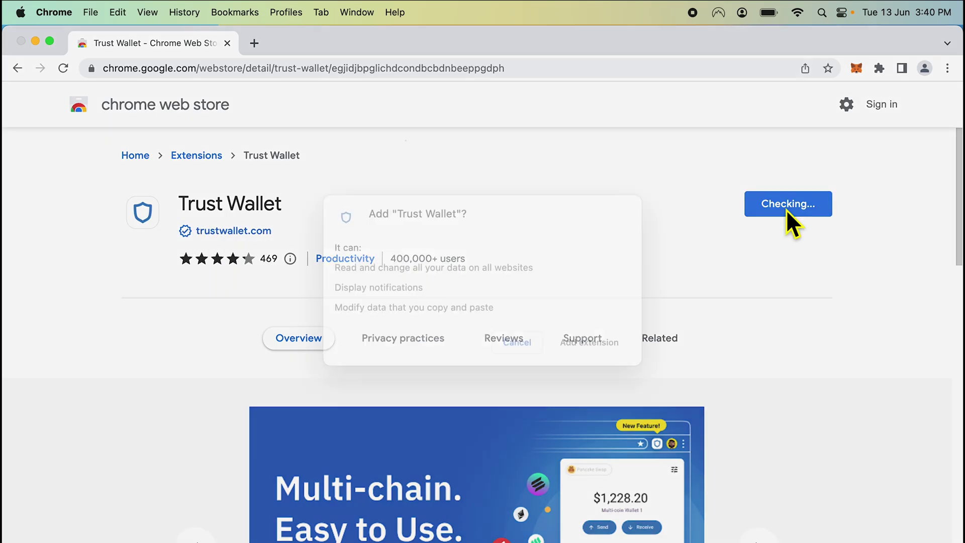
{"action": "left_click", "coordinate": [591, 363]}
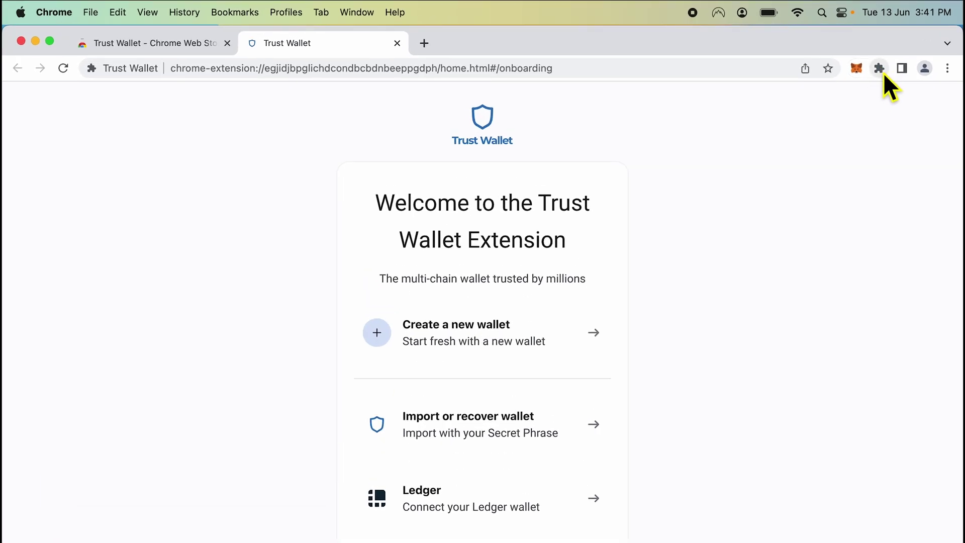
Step: Pin Trust Wallet to the Chrome toolbar and close the duplicate onboarding tab
{"action": "left_click", "coordinate": [880, 74]}
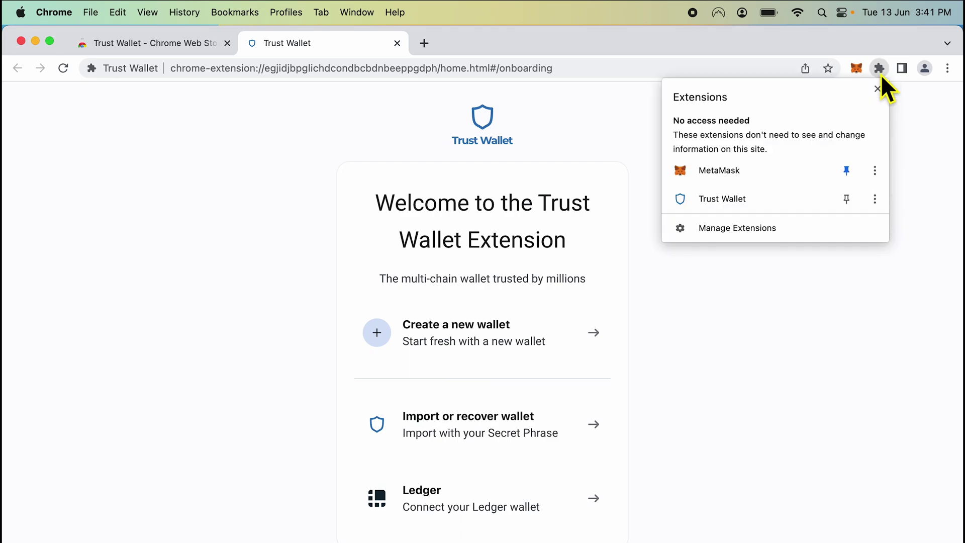
{"action": "left_click", "coordinate": [850, 202]}
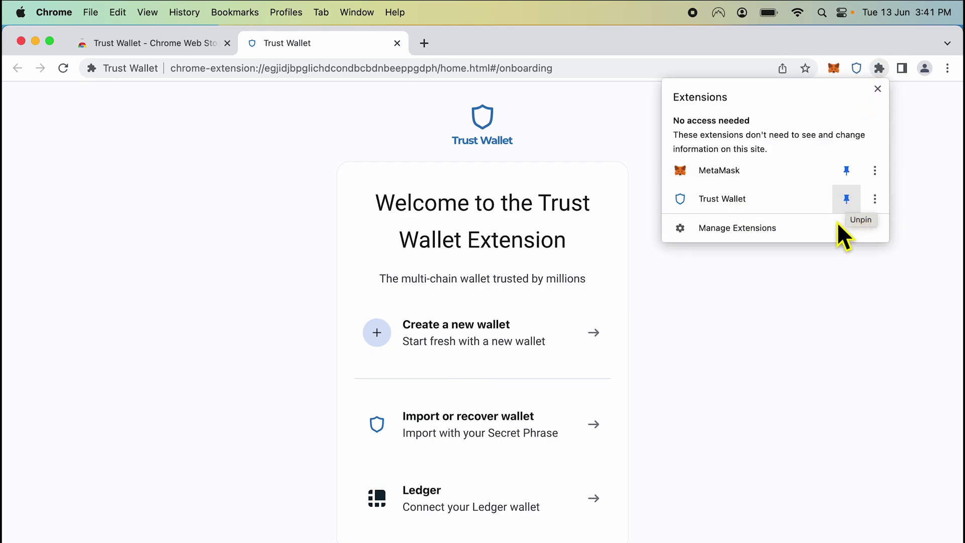
{"action": "left_click", "coordinate": [801, 279]}
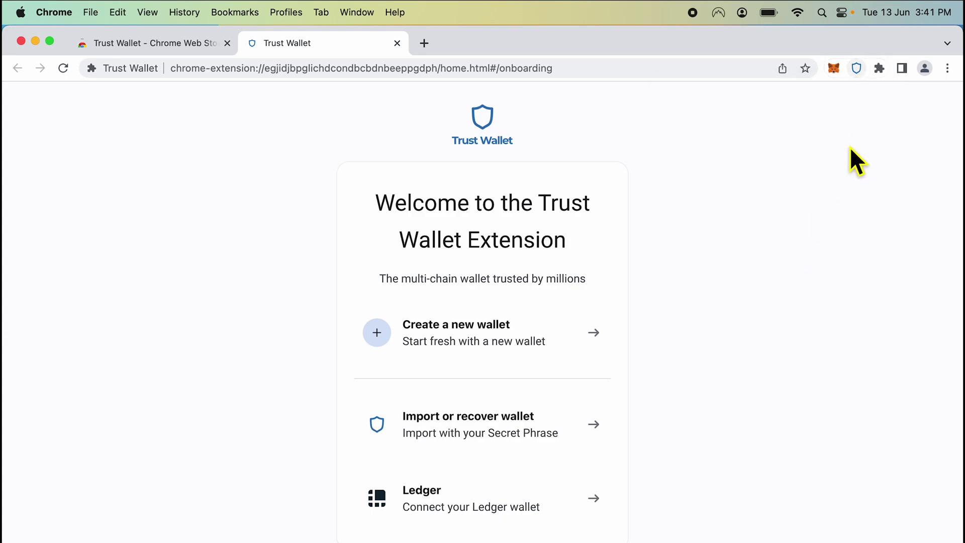
{"action": "left_click", "coordinate": [859, 71]}
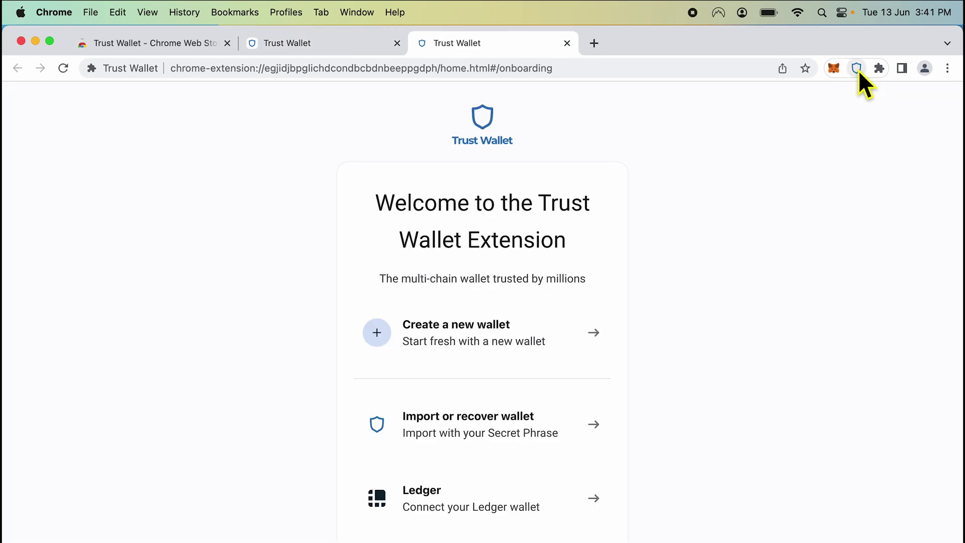
{"action": "left_click", "coordinate": [398, 43]}
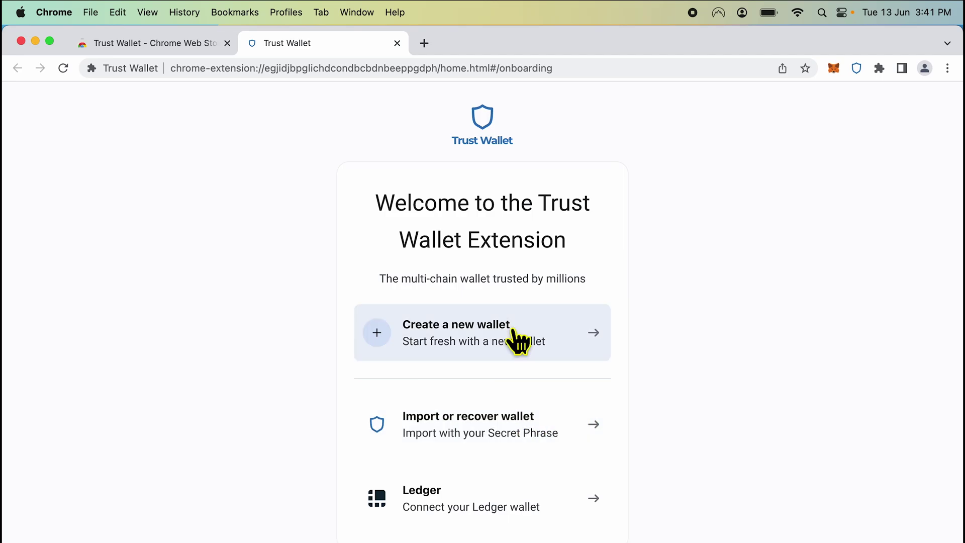
Step: Choose 'Create a new wallet' on the Trust Wallet welcome page
{"action": "left_click", "coordinate": [502, 340]}
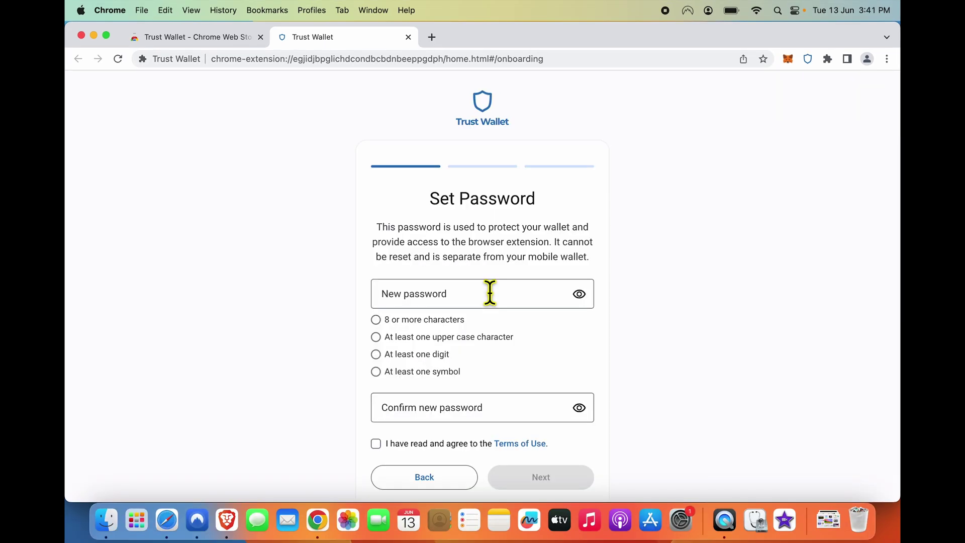
{"action": "scroll", "coordinate": [490, 291], "scroll_direction": "down", "scroll_amount": 1}
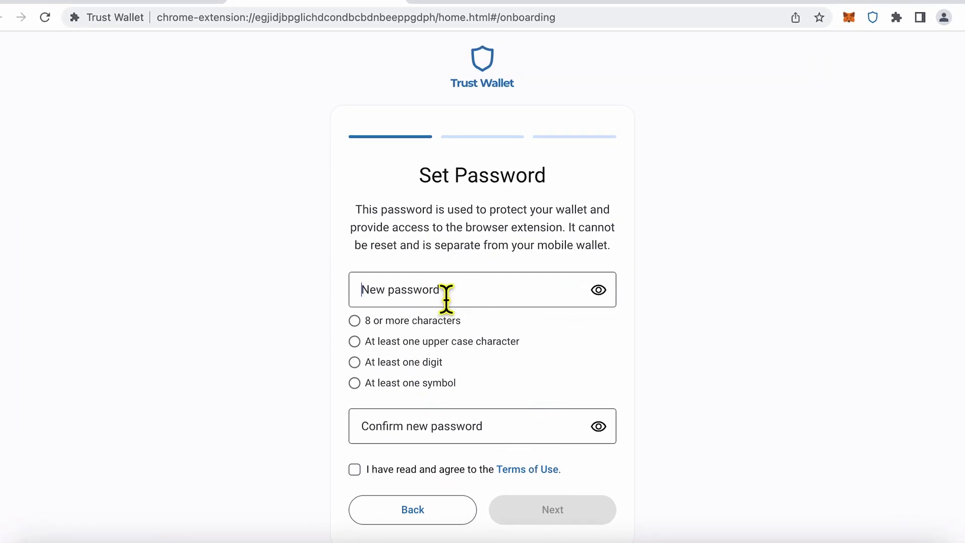
Step: Enter the same password in both fields, accept the Terms of Use, and continue
{"action": "left_click", "coordinate": [491, 302]}
{"action": "key", "text": "ctrl+v"}
{"action": "key", "text": "Tab"}
{"action": "key", "text": "ctrl+v"}
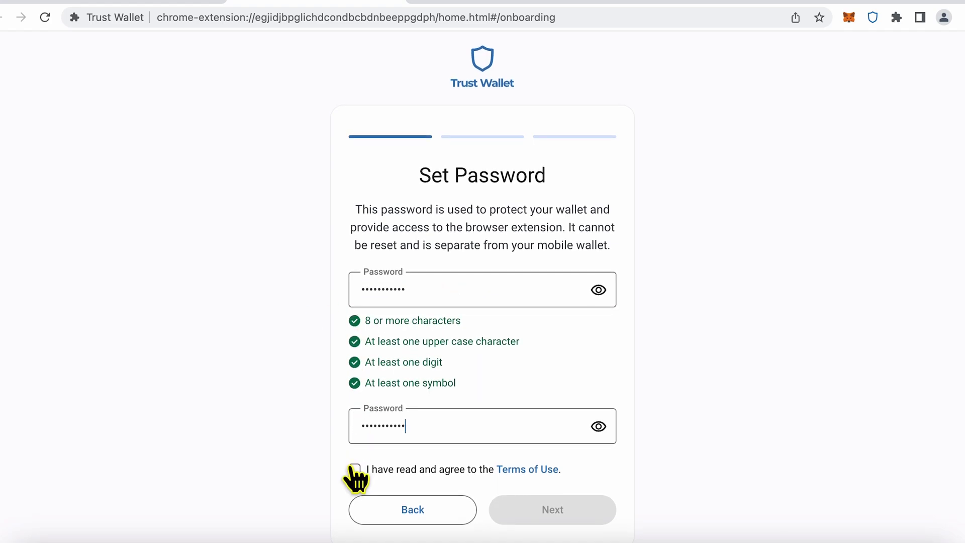
{"action": "left_click", "coordinate": [353, 469]}
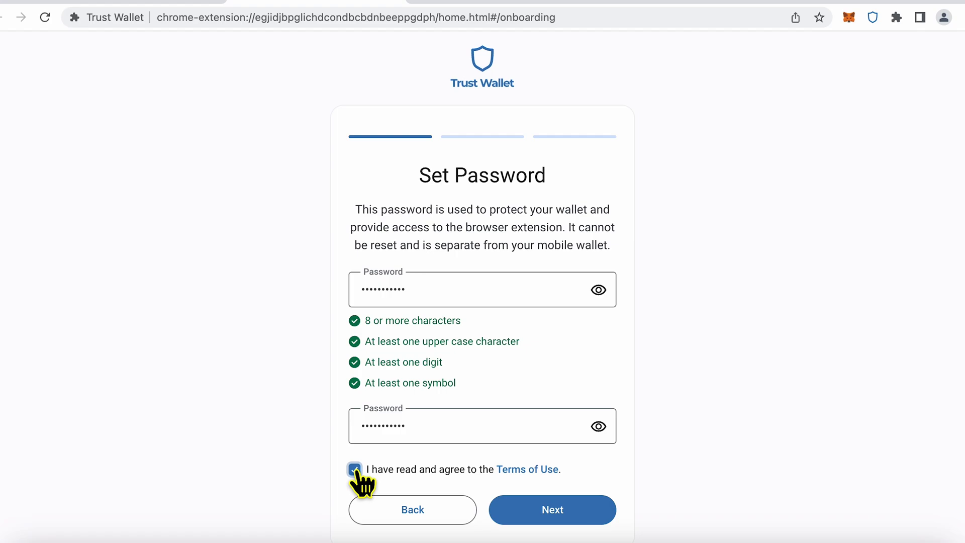
{"action": "left_click", "coordinate": [549, 510]}
Step: Unblur the 12-word secret phrase and proceed to confirming it
{"action": "triple_click", "coordinate": [456, 279]}
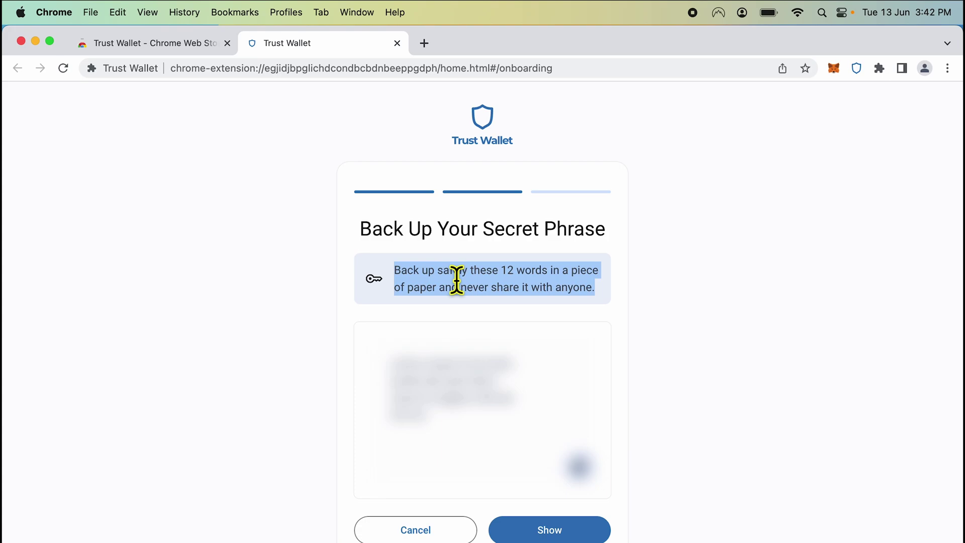
{"action": "left_click", "coordinate": [455, 279]}
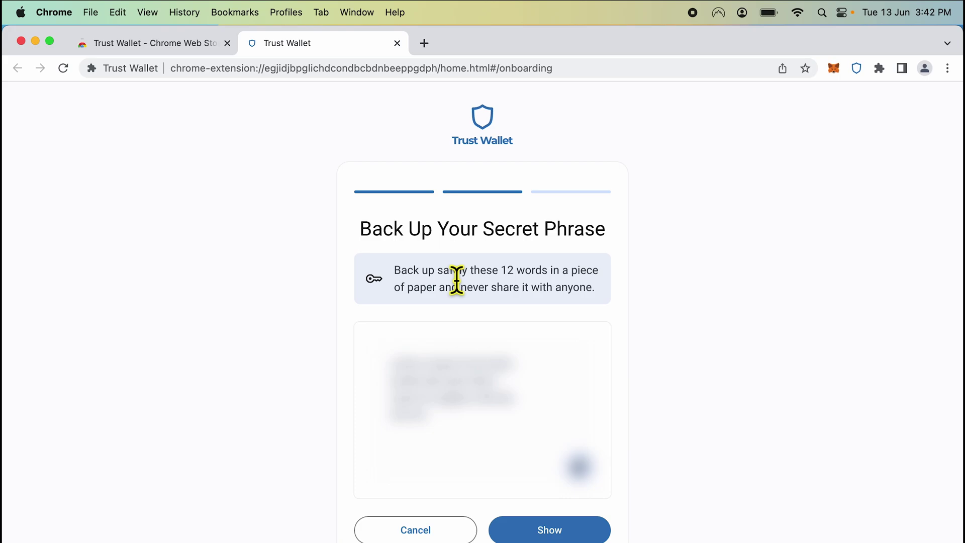
{"action": "left_click", "coordinate": [555, 531]}
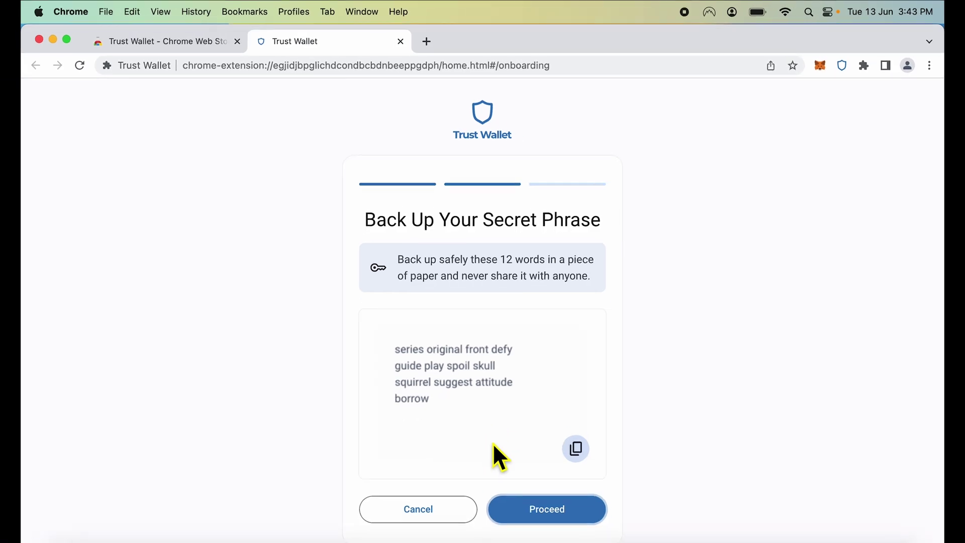
{"action": "left_click", "coordinate": [549, 530]}
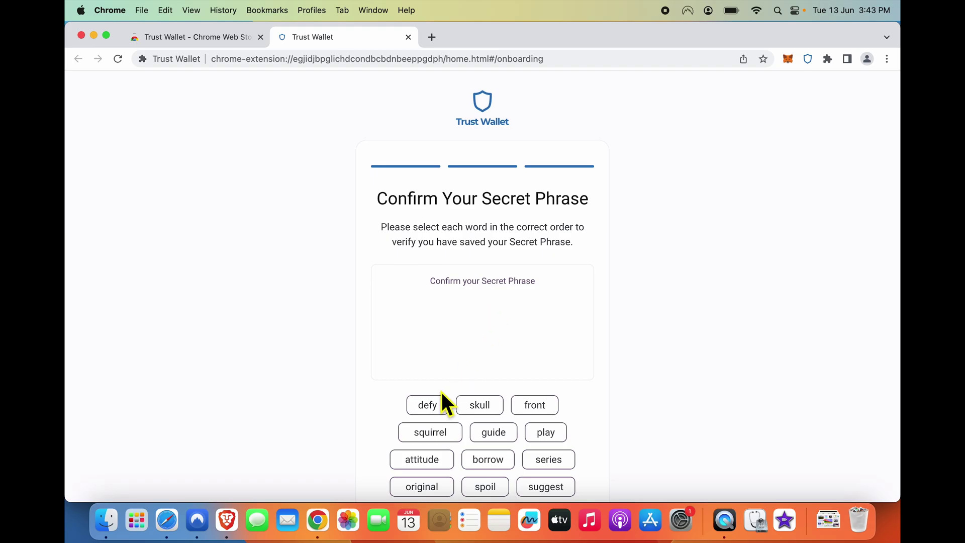
{"action": "scroll", "coordinate": [445, 405], "scroll_direction": "down", "scroll_amount": 2}
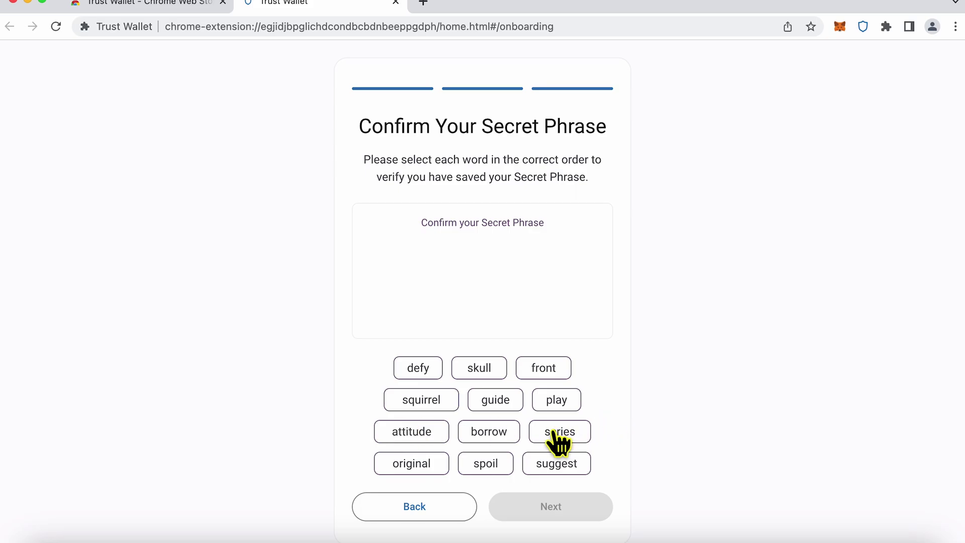
Step: Enter the phrase words in order, submit them, and answer the usage-data prompt
{"action": "left_click", "coordinate": [558, 434]}
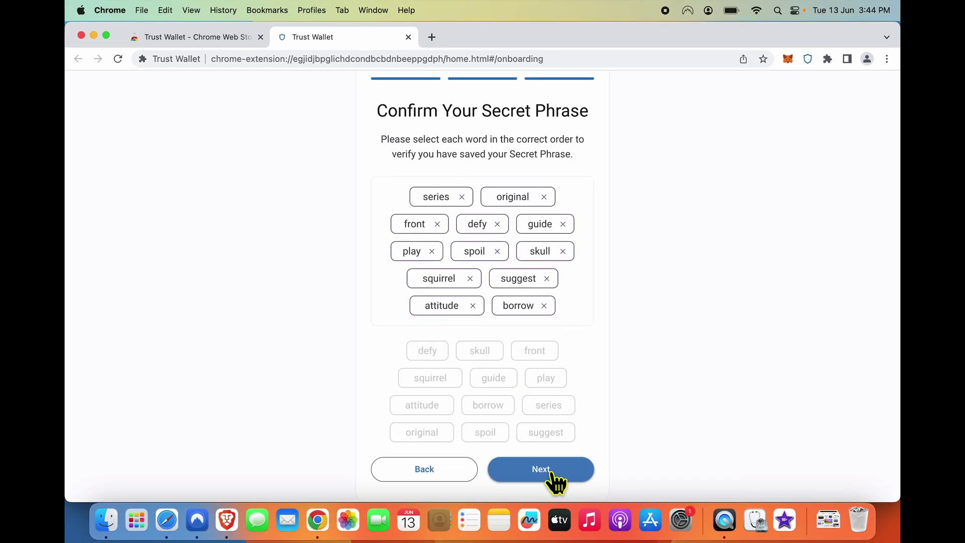
{"action": "left_click", "coordinate": [554, 480]}
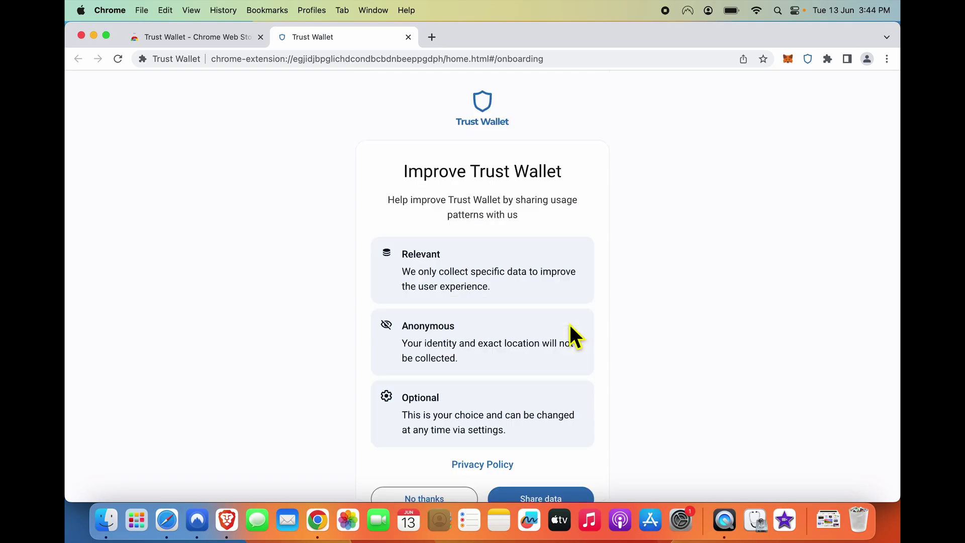
{"action": "scroll", "coordinate": [569, 325], "scroll_direction": "down", "scroll_amount": 2}
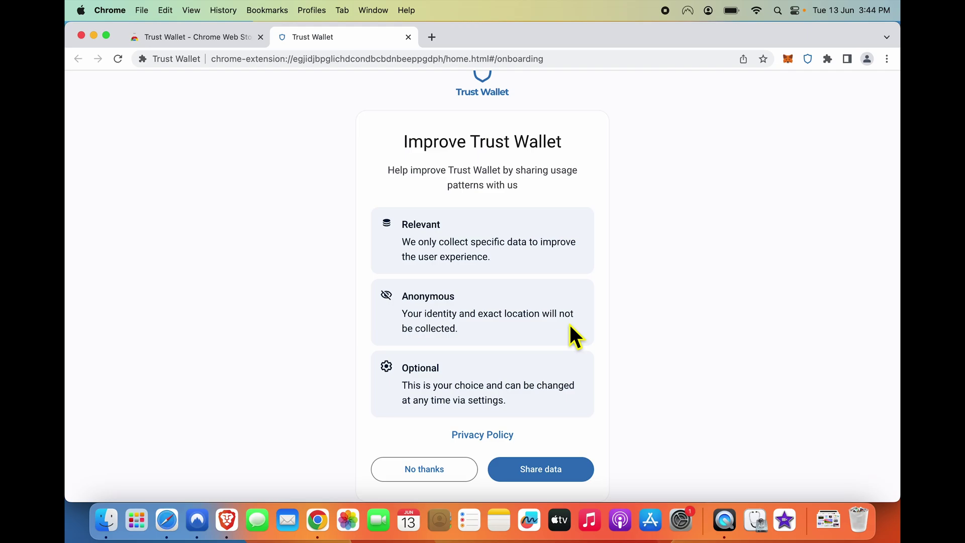
{"action": "left_click", "coordinate": [418, 473]}
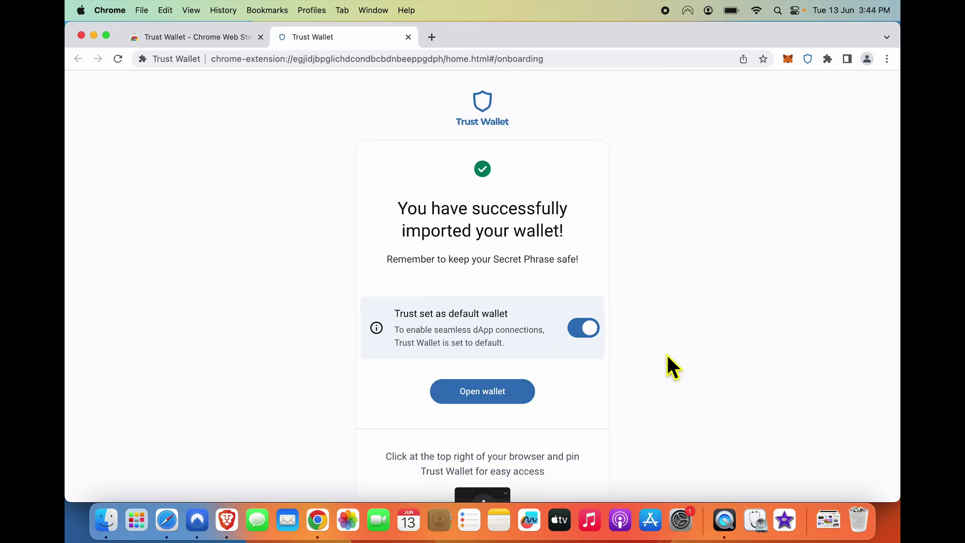
Step: Turn off Trust as default wallet, open the wallet, and dismiss the dApps tip
{"action": "left_click", "coordinate": [584, 332]}
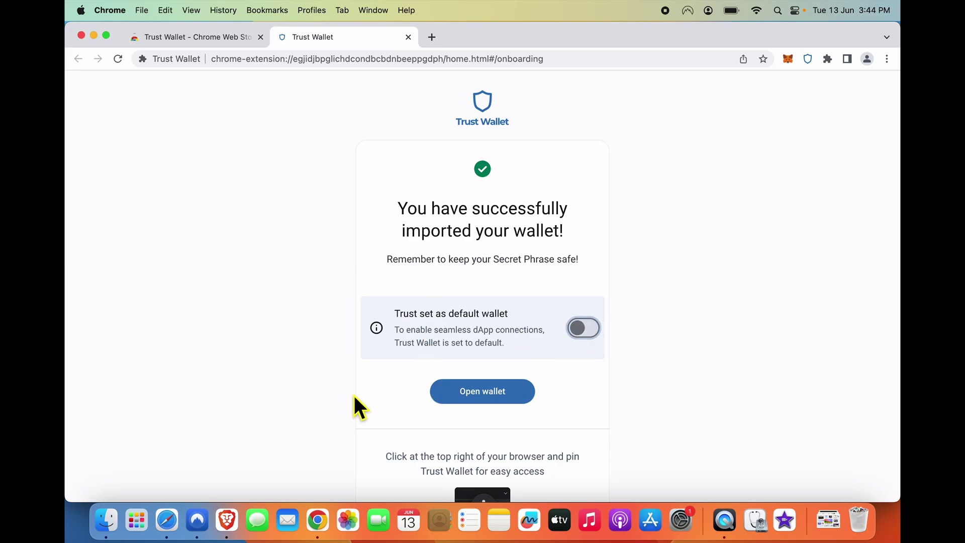
{"action": "scroll", "coordinate": [354, 399], "scroll_direction": "down", "scroll_amount": 3}
{"action": "scroll", "coordinate": [353, 398], "scroll_direction": "up", "scroll_amount": 3}
{"action": "scroll", "coordinate": [354, 395], "scroll_direction": "down", "scroll_amount": 3}
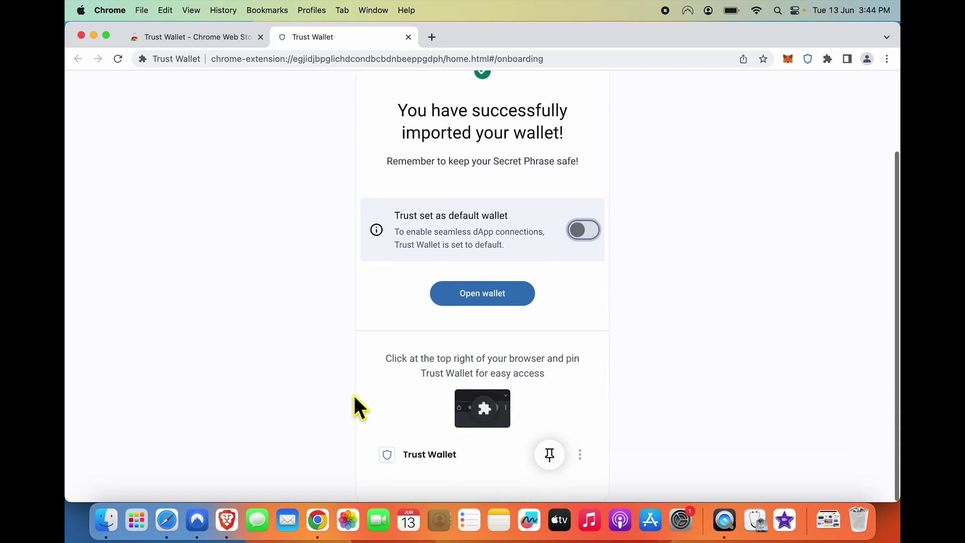
{"action": "left_click", "coordinate": [491, 299]}
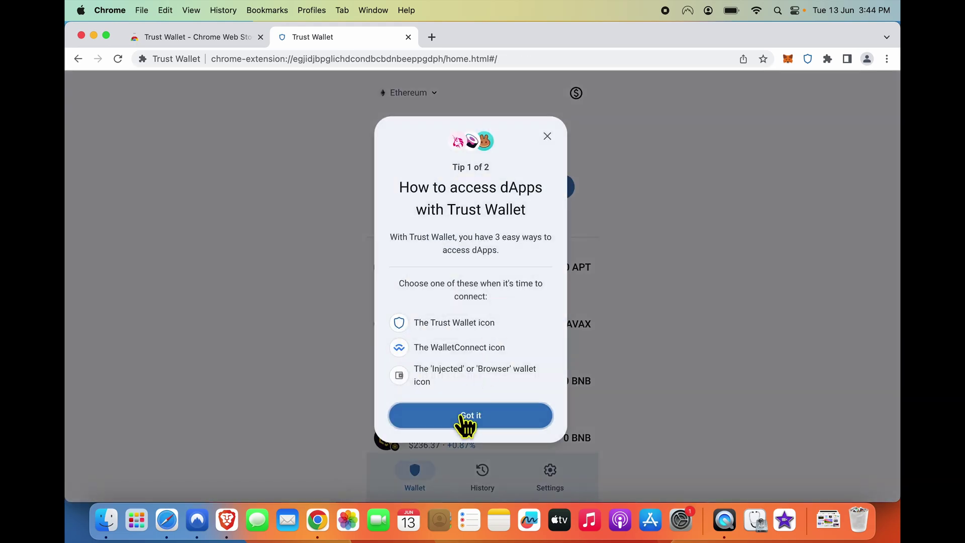
{"action": "left_click", "coordinate": [463, 423]}
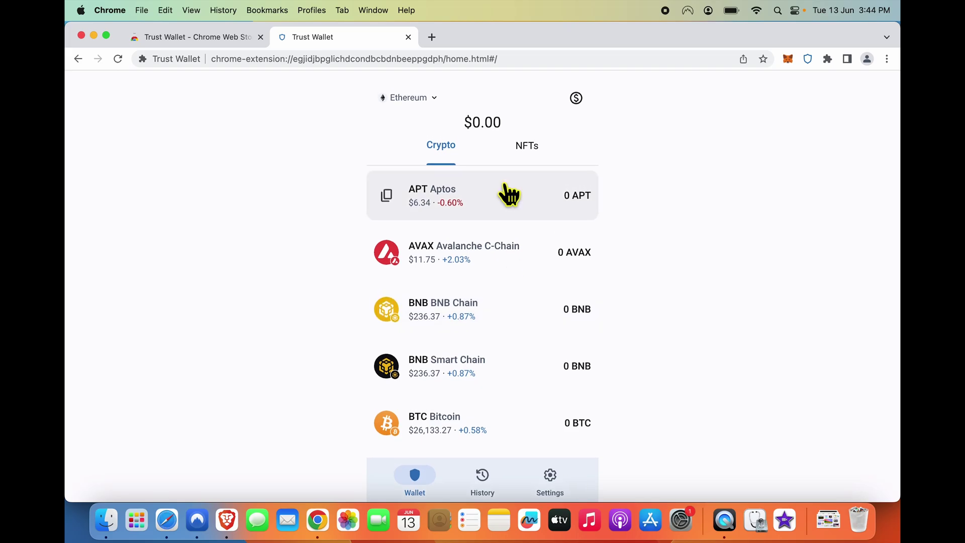
{"action": "scroll", "coordinate": [482, 158], "scroll_direction": "up", "scroll_amount": 2}
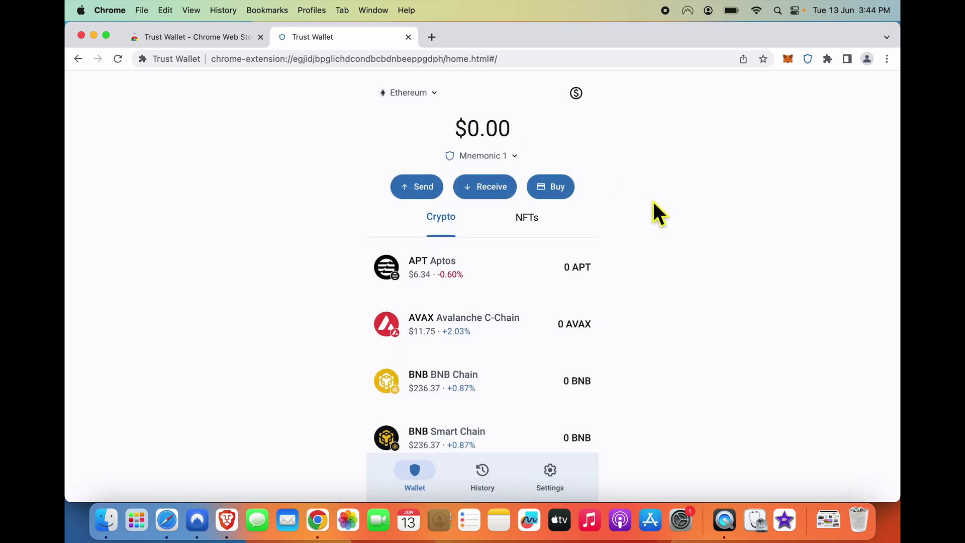
{"action": "scroll", "coordinate": [535, 325], "scroll_direction": "down", "scroll_amount": 3}
{"action": "scroll", "coordinate": [538, 323], "scroll_direction": "up", "scroll_amount": 3}
Step: Switch the wallet network to Polygon from the network dropdown, passing through Smart Chain
{"action": "left_click", "coordinate": [426, 93]}
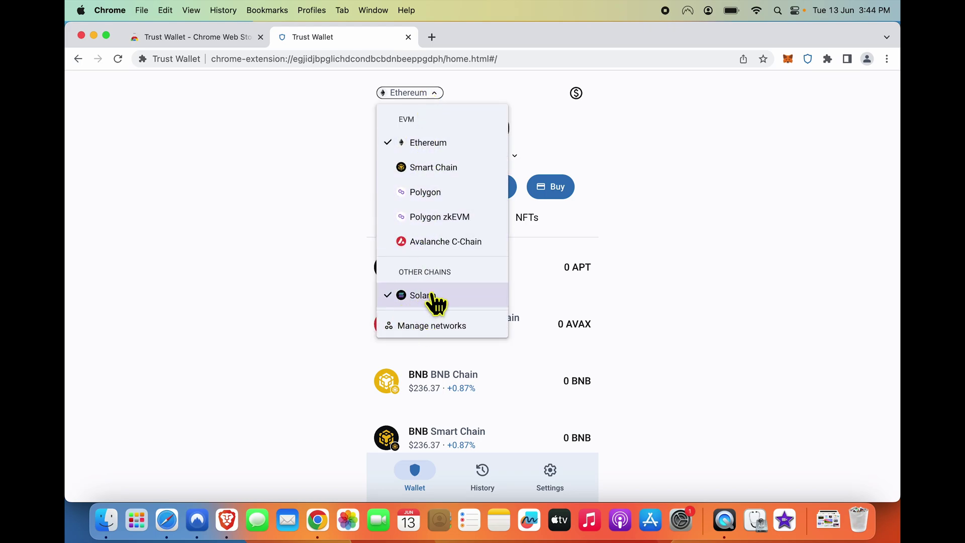
{"action": "left_click", "coordinate": [337, 326]}
{"action": "scroll", "coordinate": [438, 298], "scroll_direction": "down", "scroll_amount": 5}
{"action": "scroll", "coordinate": [437, 298], "scroll_direction": "up", "scroll_amount": 1}
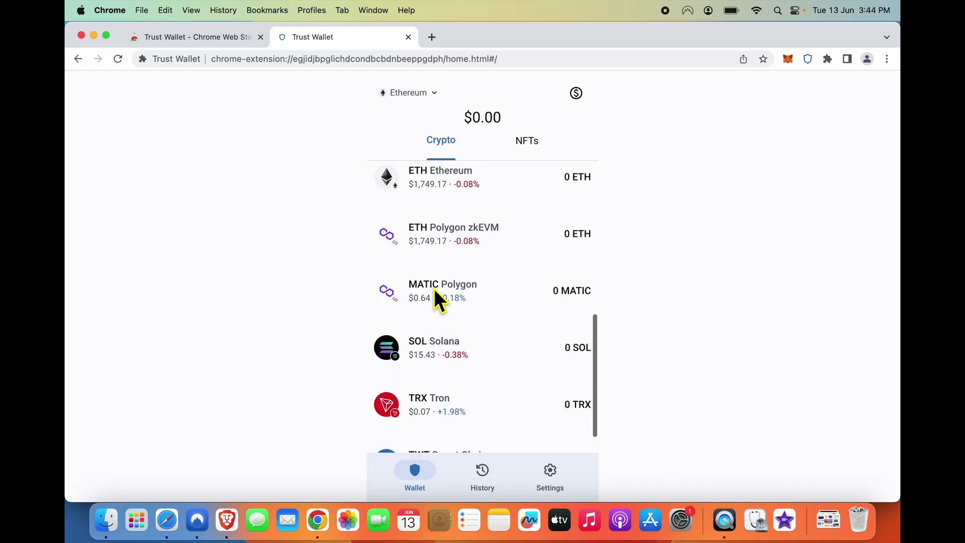
{"action": "scroll", "coordinate": [437, 297], "scroll_direction": "up", "scroll_amount": 4}
{"action": "scroll", "coordinate": [434, 288], "scroll_direction": "up", "scroll_amount": 2}
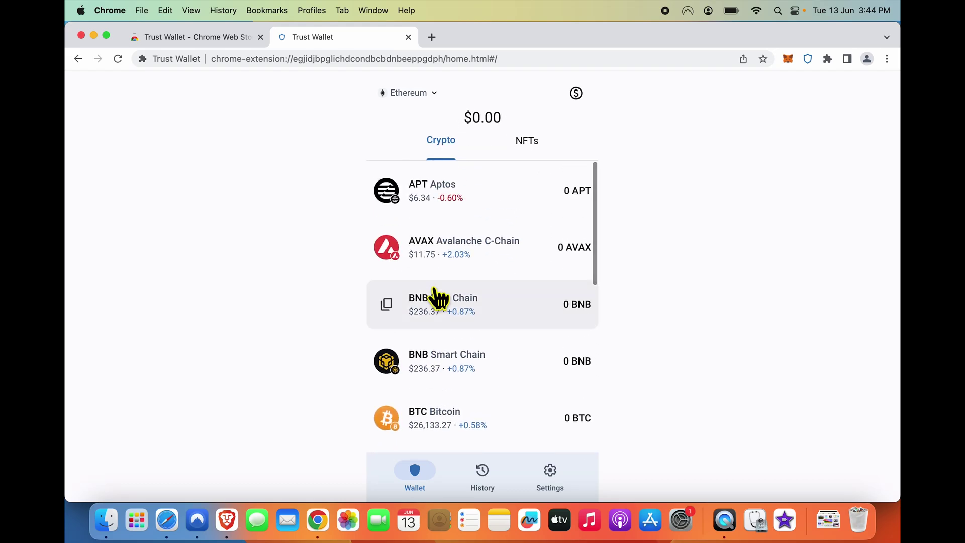
{"action": "scroll", "coordinate": [434, 289], "scroll_direction": "up", "scroll_amount": 2}
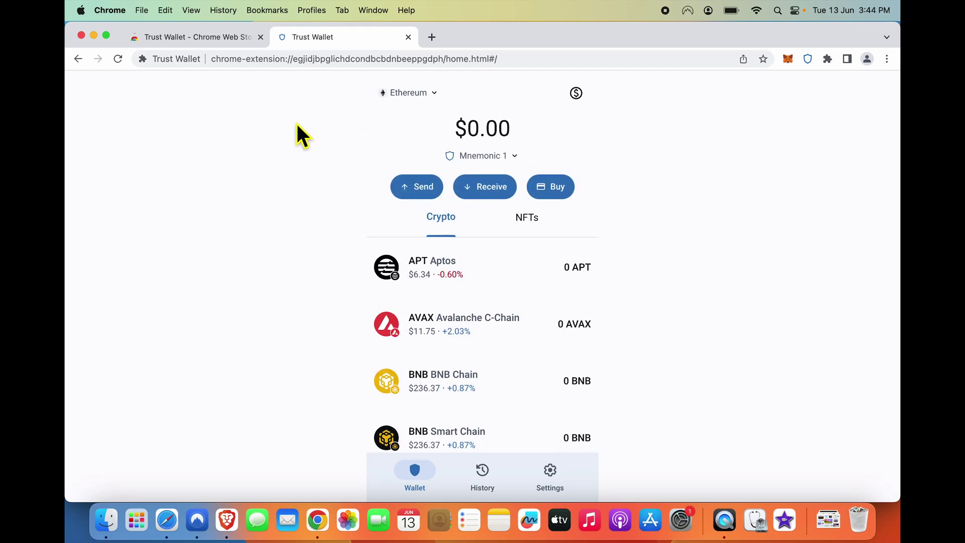
{"action": "left_click", "coordinate": [417, 94]}
{"action": "left_click", "coordinate": [416, 166]}
{"action": "left_click", "coordinate": [415, 93]}
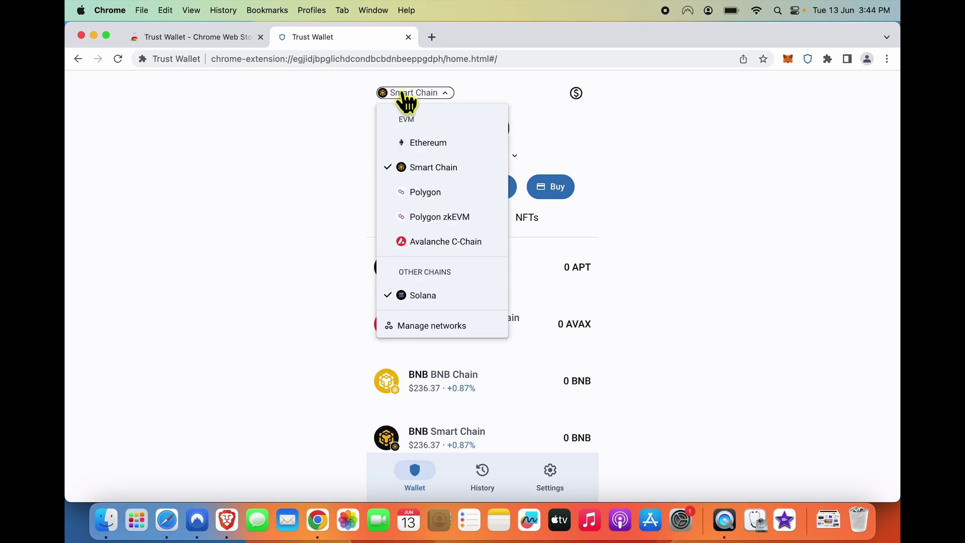
{"action": "left_click", "coordinate": [423, 193]}
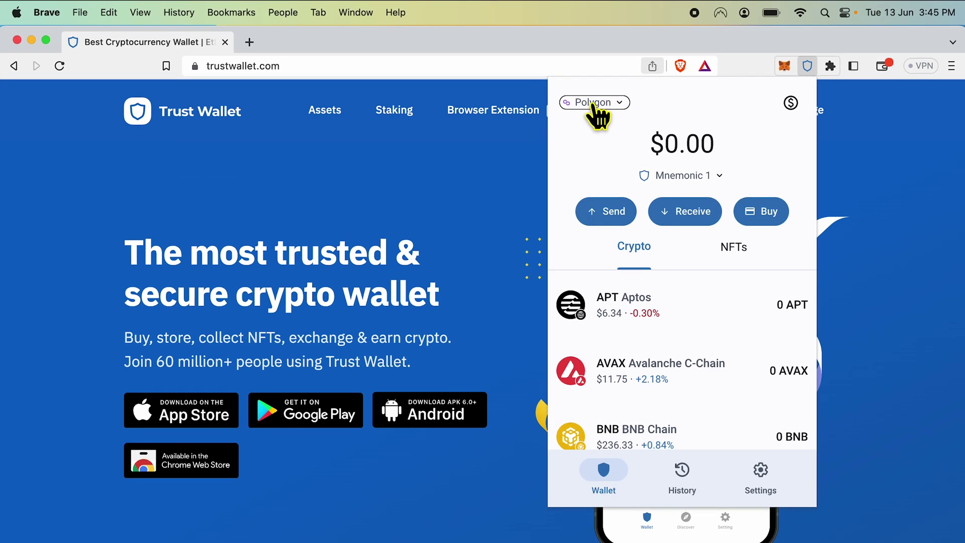
{"action": "left_click", "coordinate": [593, 104]}
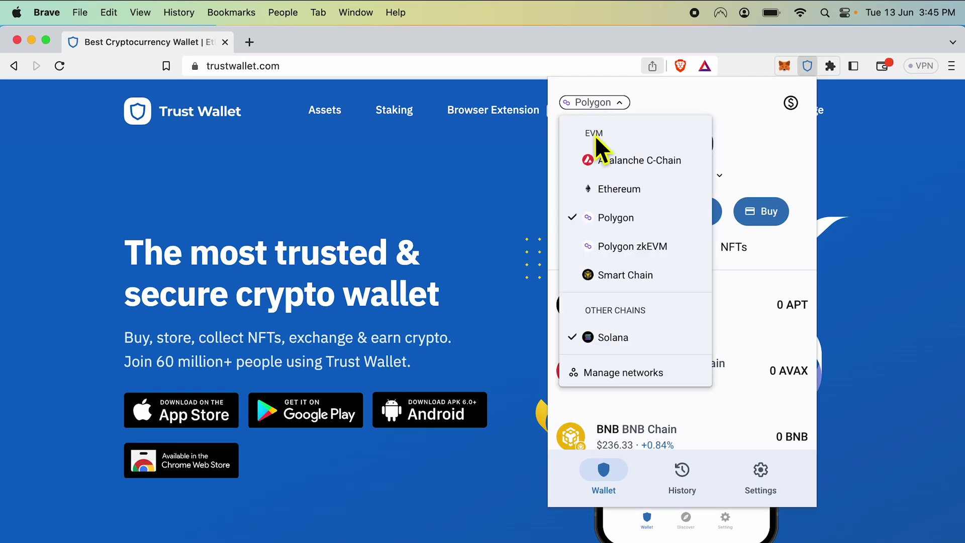
{"action": "left_click", "coordinate": [623, 215]}
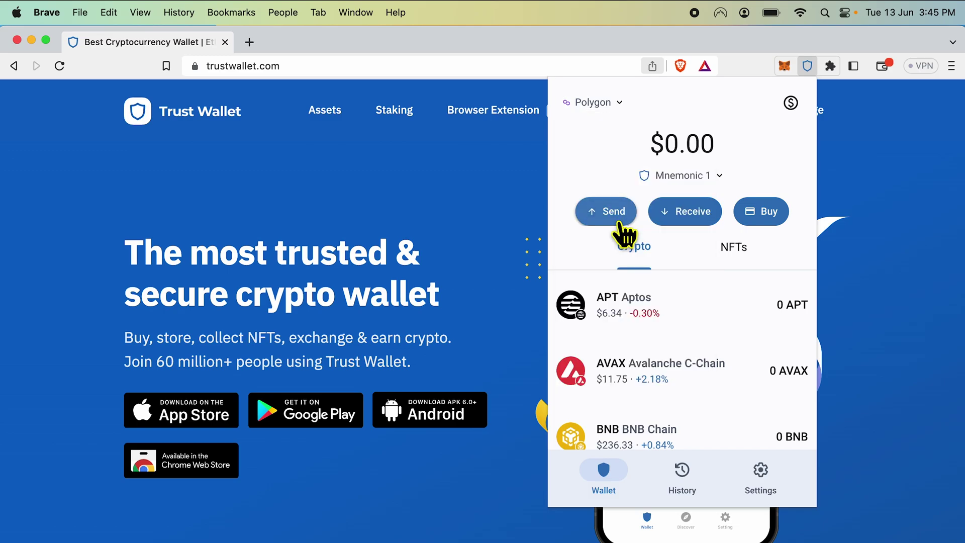
{"action": "left_click", "coordinate": [692, 215]}
Step: Pick MATIC on Polygon from a 'matic' search and copy its receiving address
{"action": "left_click", "coordinate": [690, 166]}
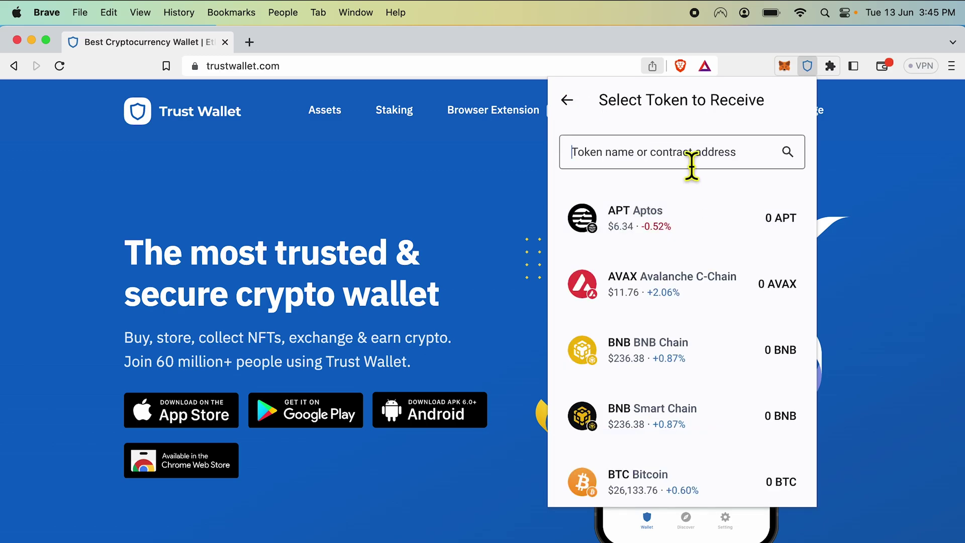
{"action": "type", "text": "matic"}
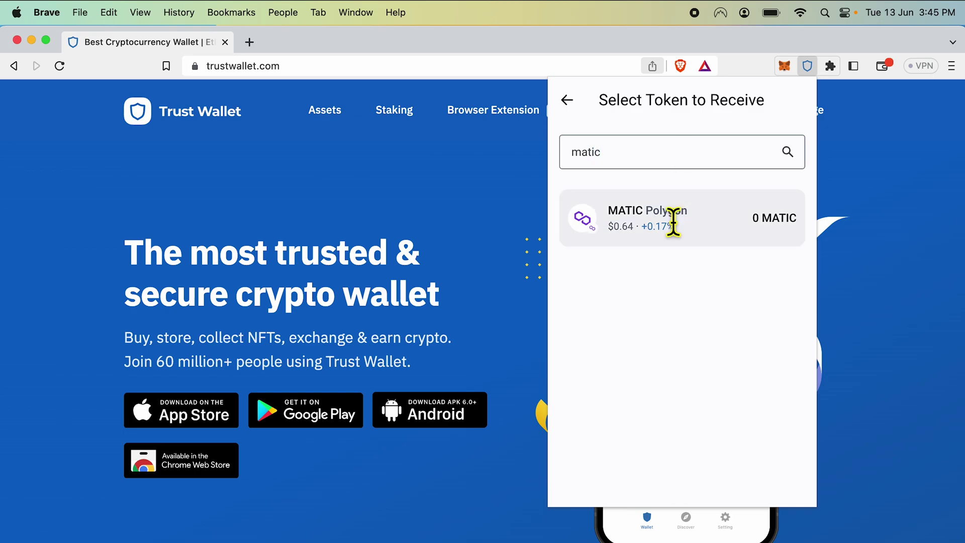
{"action": "left_click", "coordinate": [683, 226]}
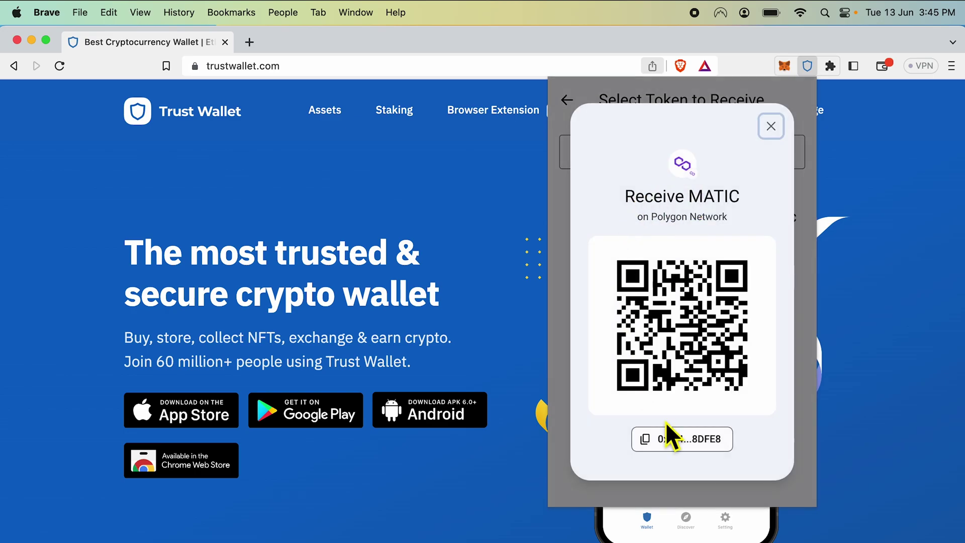
{"action": "left_click", "coordinate": [684, 444]}
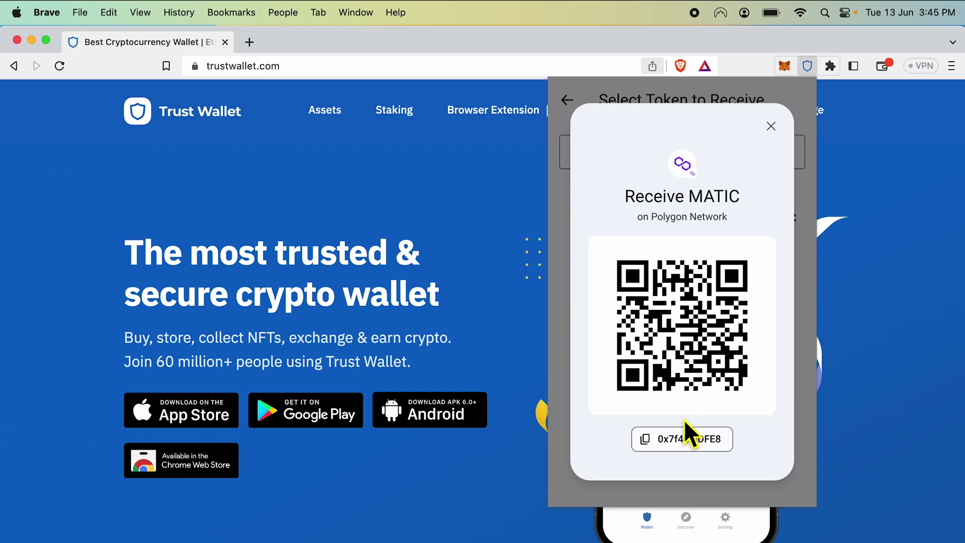
{"action": "left_click", "coordinate": [686, 437]}
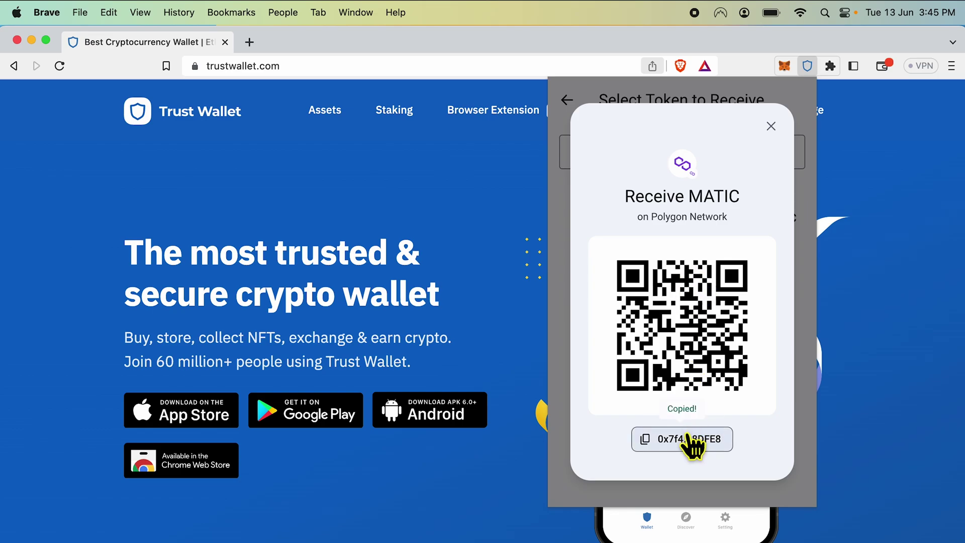
Step: Switch the MetaMask wallet to the Polygon Mainnet network
{"action": "left_click", "coordinate": [790, 67]}
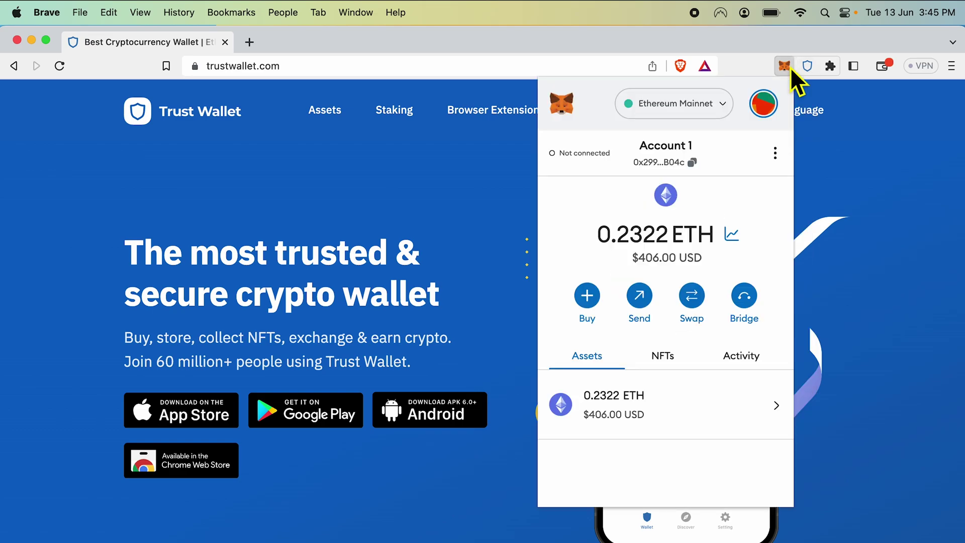
{"action": "left_click", "coordinate": [692, 106]}
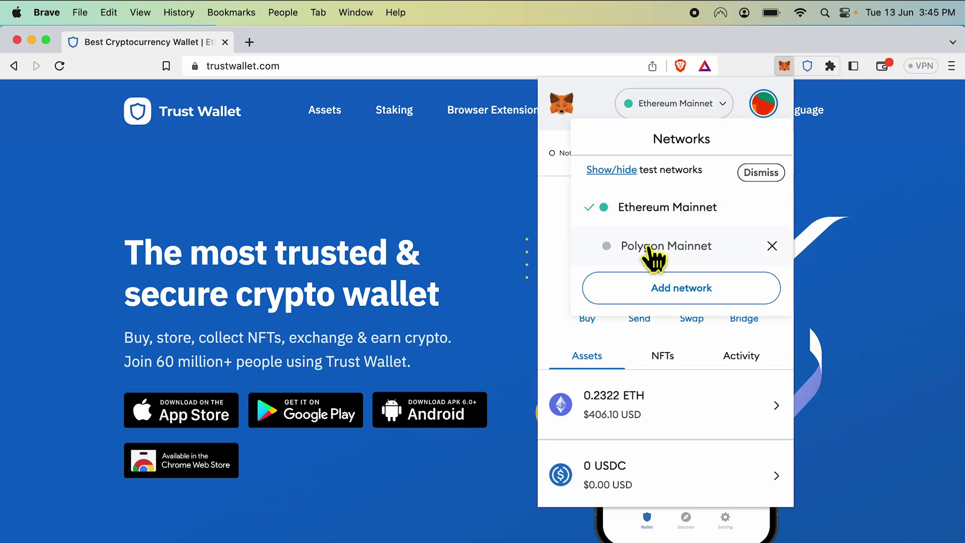
{"action": "left_click", "coordinate": [650, 248]}
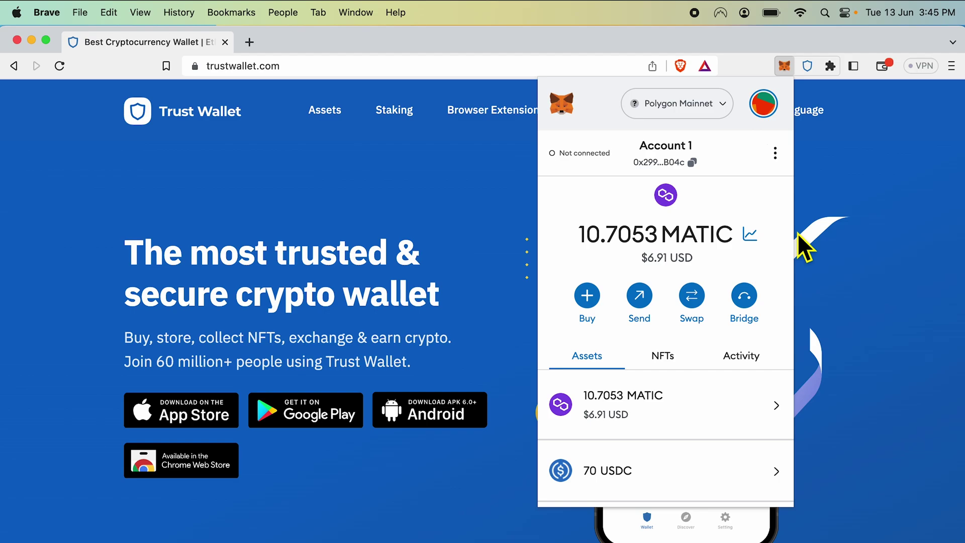
{"action": "scroll", "coordinate": [675, 416], "scroll_direction": "down", "scroll_amount": 2}
{"action": "scroll", "coordinate": [676, 407], "scroll_direction": "up", "scroll_amount": 2}
{"action": "scroll", "coordinate": [675, 407], "scroll_direction": "down", "scroll_amount": 2}
Step: Look at the 70 USDC asset, then open Account 1's MATIC page and start a send
{"action": "left_click", "coordinate": [676, 407]}
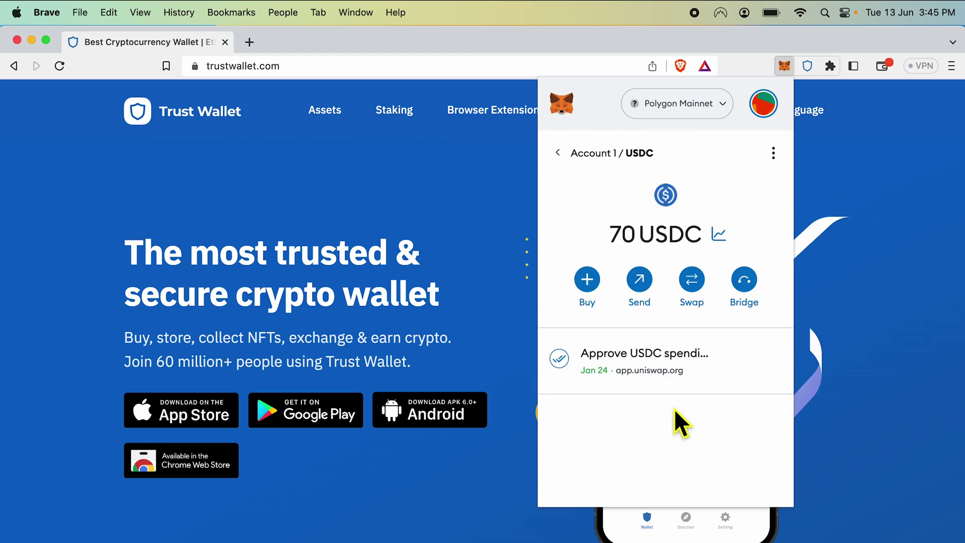
{"action": "left_click", "coordinate": [558, 153]}
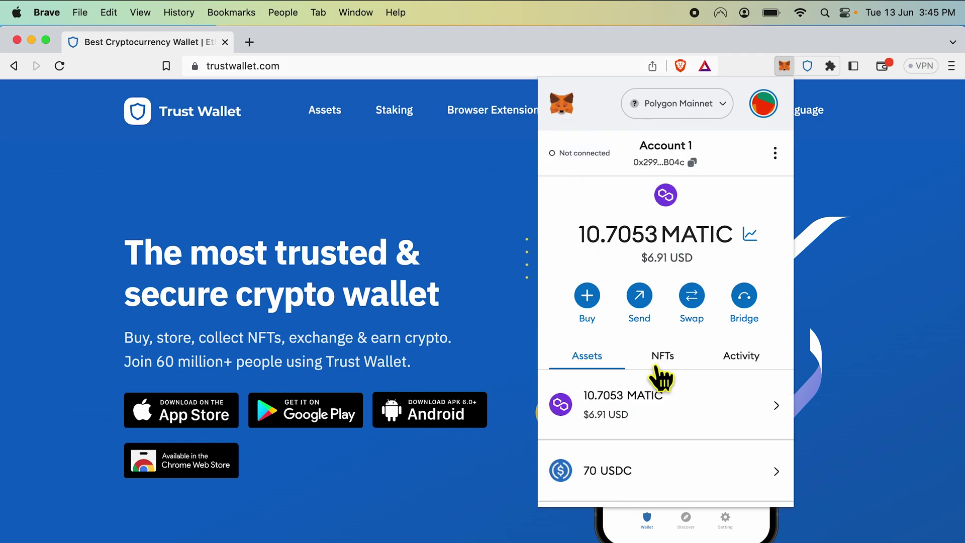
{"action": "scroll", "coordinate": [658, 428], "scroll_direction": "down", "scroll_amount": 1}
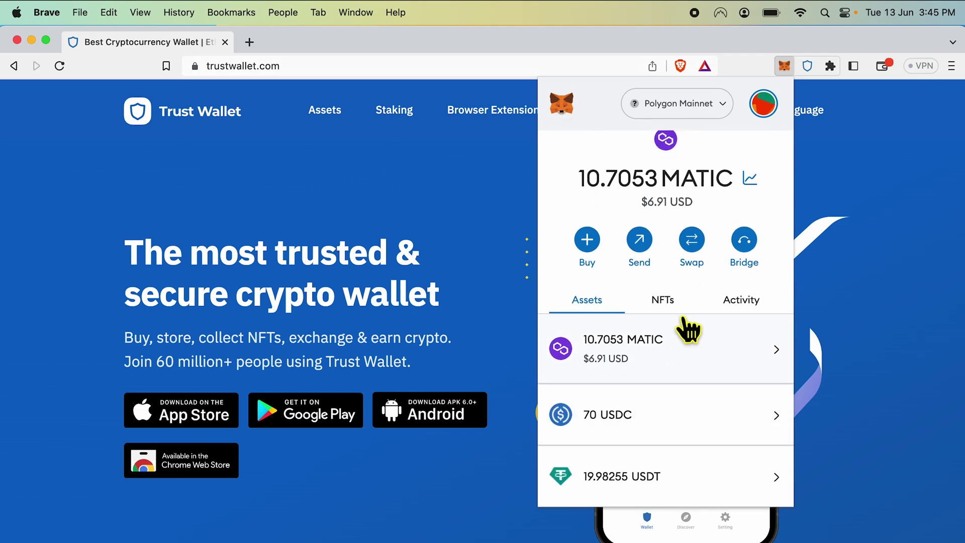
{"action": "left_click", "coordinate": [690, 350]}
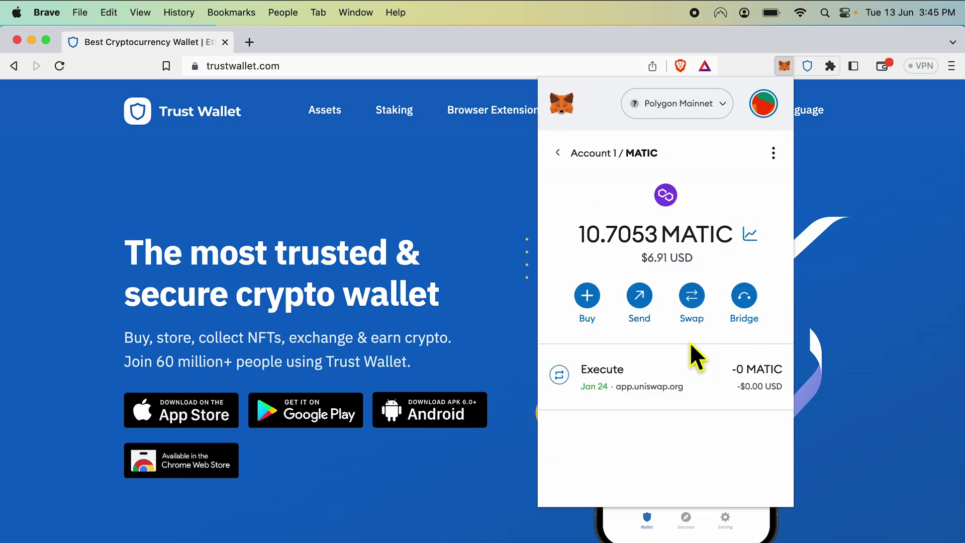
{"action": "left_click", "coordinate": [641, 294]}
Step: Paste the Trust Wallet address as recipient, enter 2.5 MATIC, and confirm the transfer
{"action": "key", "text": "super+v"}
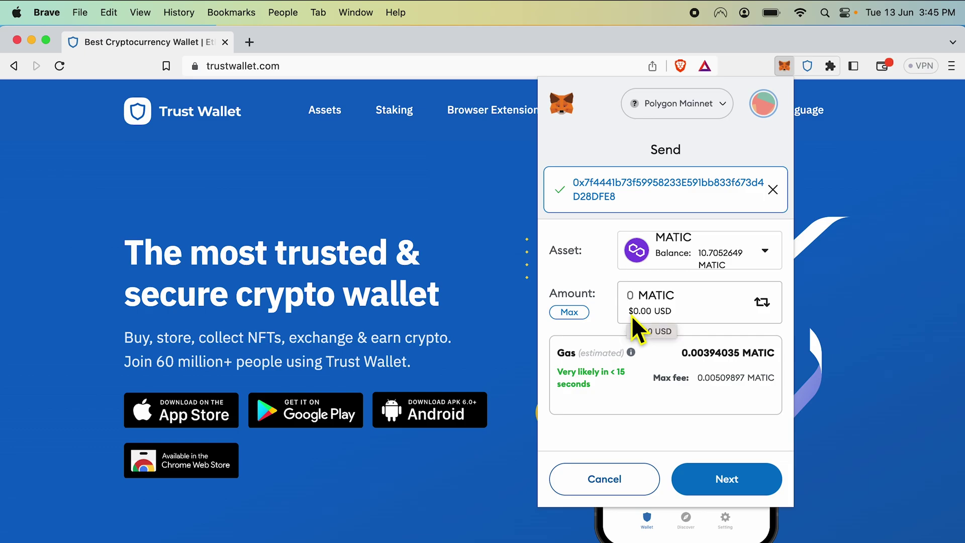
{"action": "type", "text": "1"}
{"action": "key", "text": "BackSpace"}
{"action": "key", "text": "BackSpace"}
{"action": "type", "text": "2.5"}
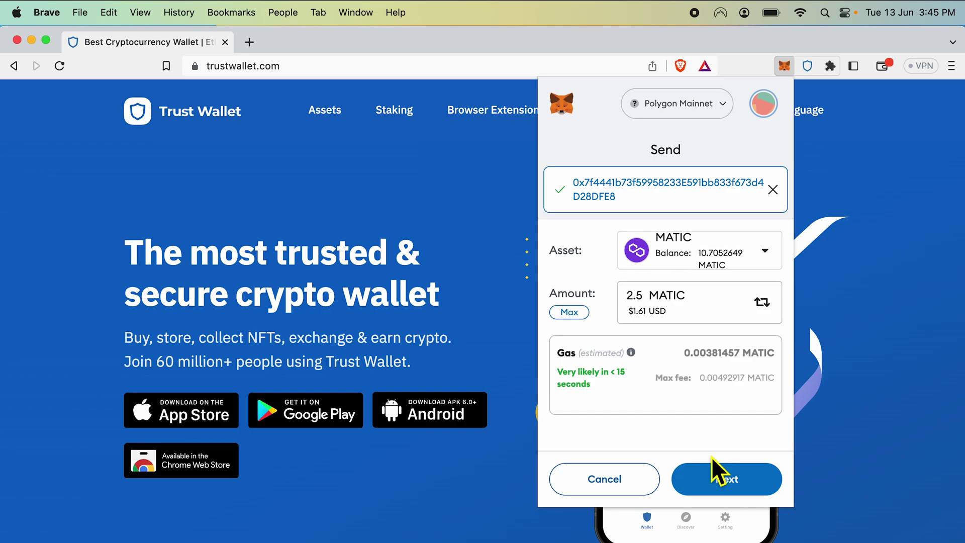
{"action": "left_click", "coordinate": [710, 483]}
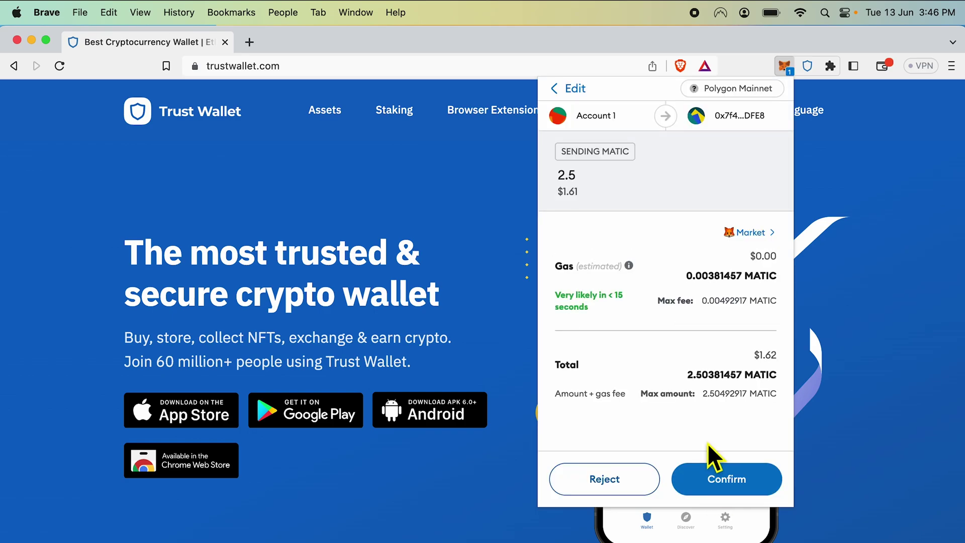
{"action": "left_click", "coordinate": [717, 485]}
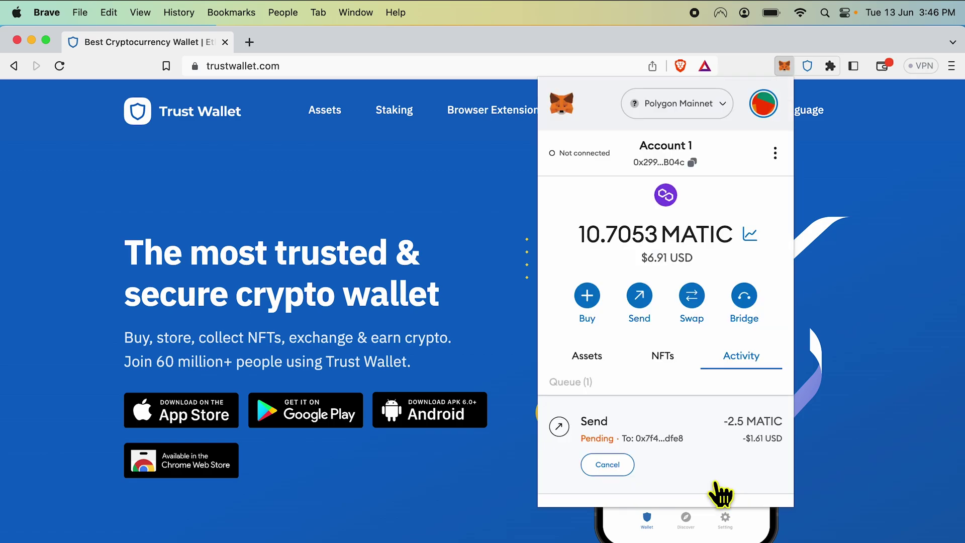
Step: In Trust Wallet, check the 2.5 MATIC balance worth $1.61, then return to the asset list
{"action": "left_click", "coordinate": [587, 357]}
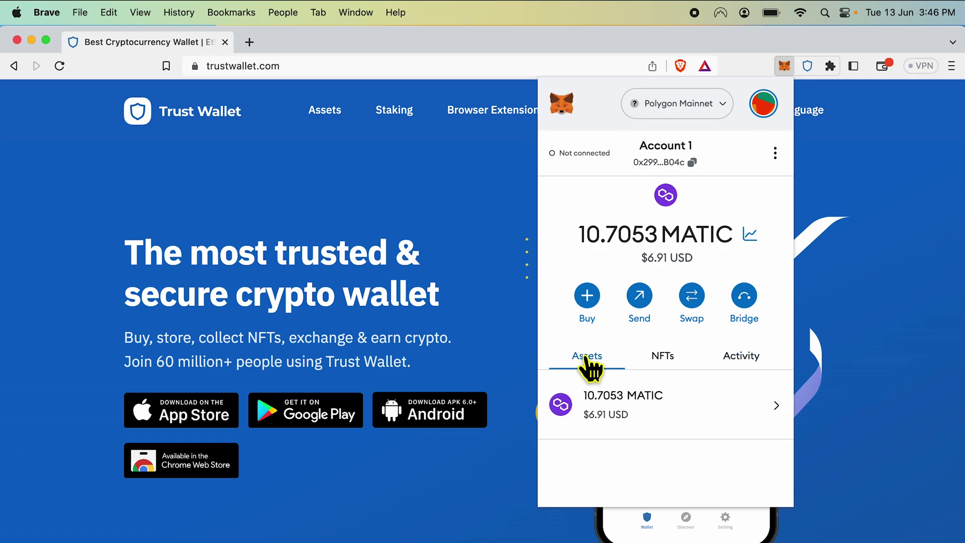
{"action": "left_click", "coordinate": [700, 222]}
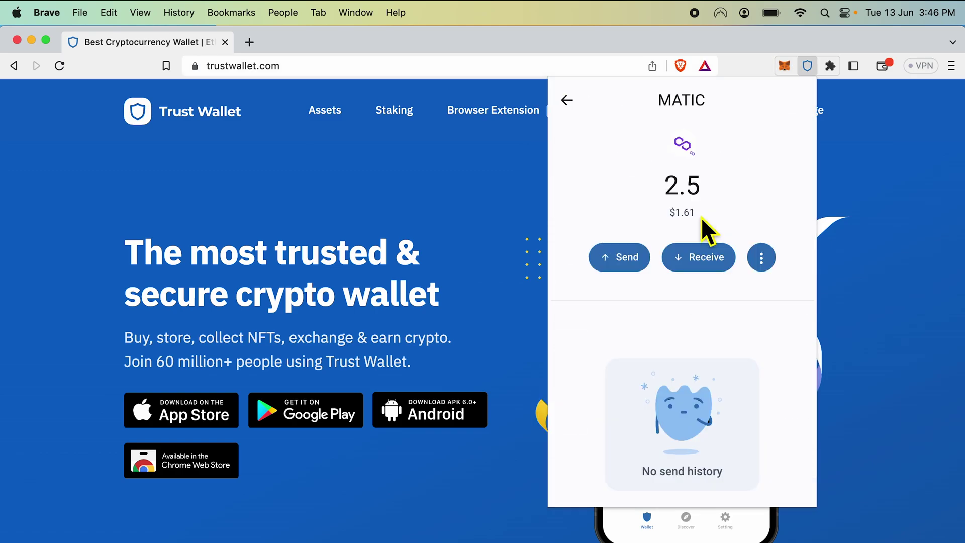
{"action": "double_click", "coordinate": [688, 194]}
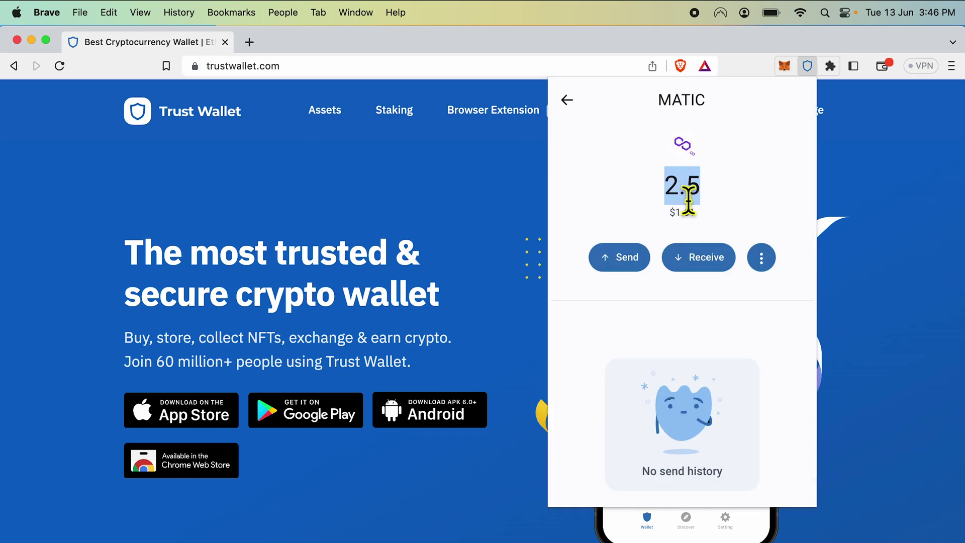
{"action": "left_click", "coordinate": [648, 202]}
{"action": "double_click", "coordinate": [682, 188]}
{"action": "triple_click", "coordinate": [684, 216]}
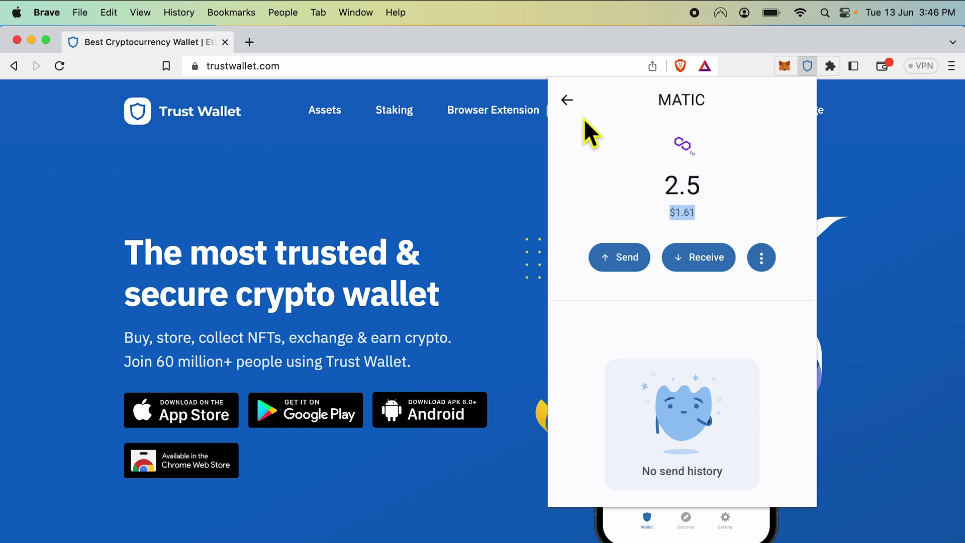
{"action": "left_click", "coordinate": [570, 100]}
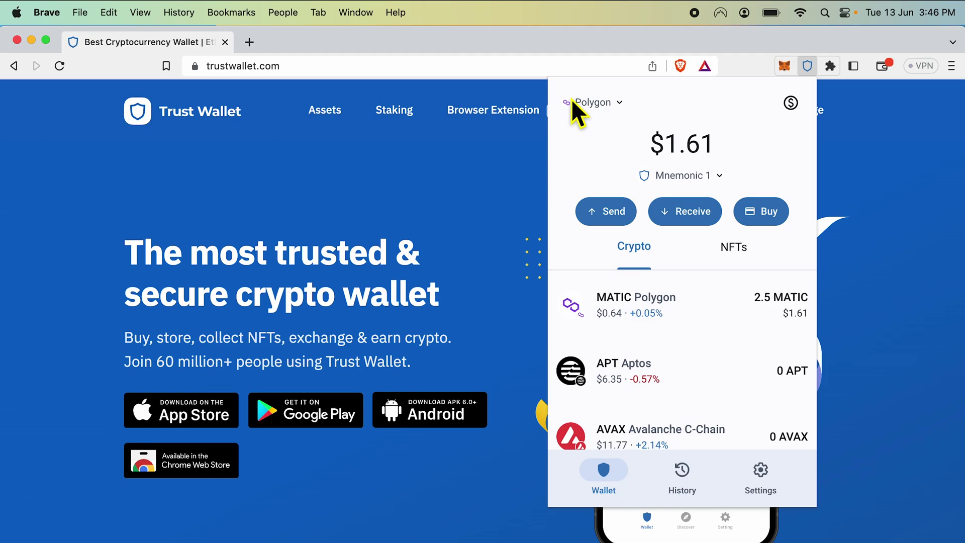
Step: Load obvious.technology in a new Brave tab
{"action": "key", "text": "ctrl+t"}
{"action": "type", "text": "obvi"}
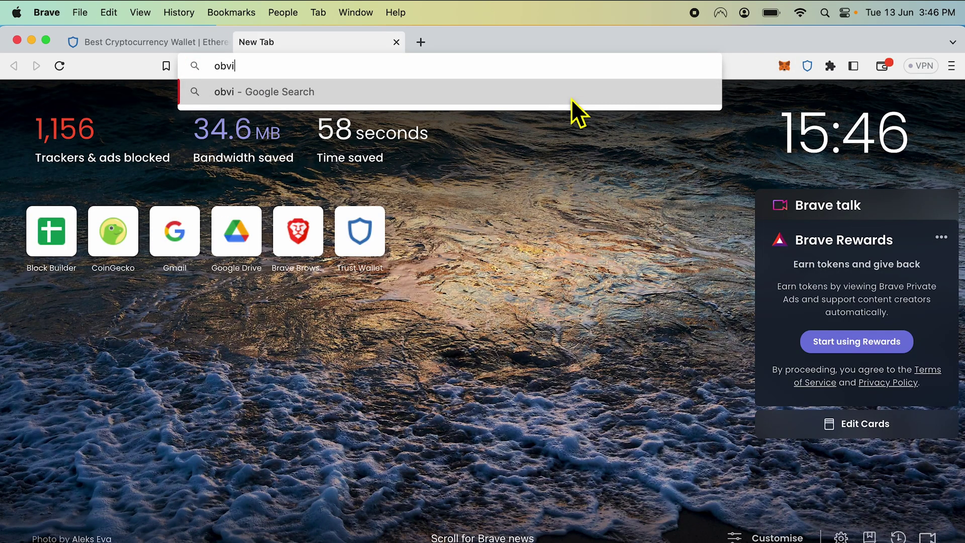
{"action": "type", "text": "ous.technology"}
{"action": "key", "text": "Return"}
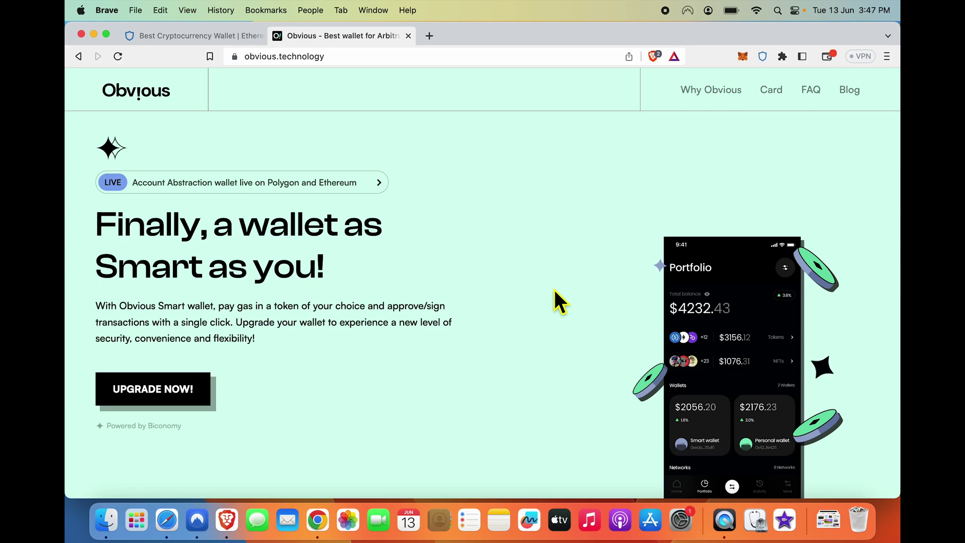
{"action": "scroll", "coordinate": [553, 288], "scroll_direction": "down", "scroll_amount": 5}
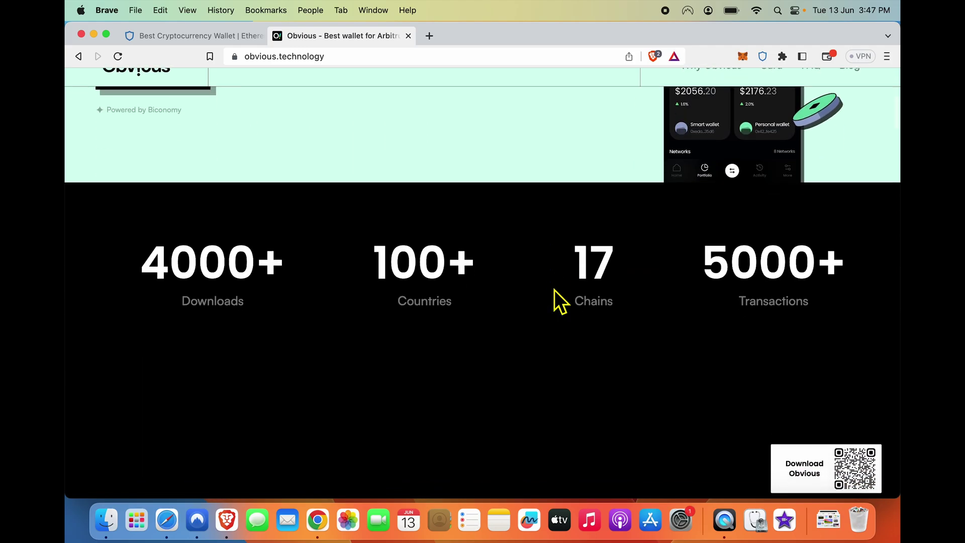
{"action": "scroll", "coordinate": [554, 289], "scroll_direction": "down", "scroll_amount": 5}
{"action": "scroll", "coordinate": [554, 289], "scroll_direction": "down", "scroll_amount": 2}
{"action": "scroll", "coordinate": [555, 289], "scroll_direction": "down", "scroll_amount": 1}
{"action": "scroll", "coordinate": [554, 289], "scroll_direction": "down", "scroll_amount": 3}
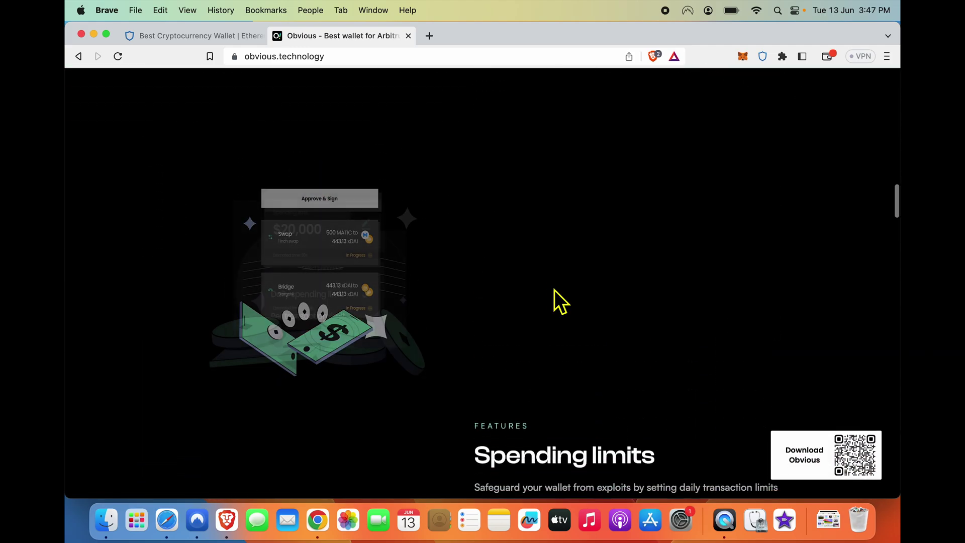
{"action": "scroll", "coordinate": [554, 290], "scroll_direction": "down", "scroll_amount": 3}
{"action": "scroll", "coordinate": [554, 290], "scroll_direction": "down", "scroll_amount": 3}
{"action": "scroll", "coordinate": [554, 290], "scroll_direction": "down", "scroll_amount": 5}
{"action": "scroll", "coordinate": [554, 288], "scroll_direction": "down", "scroll_amount": 3}
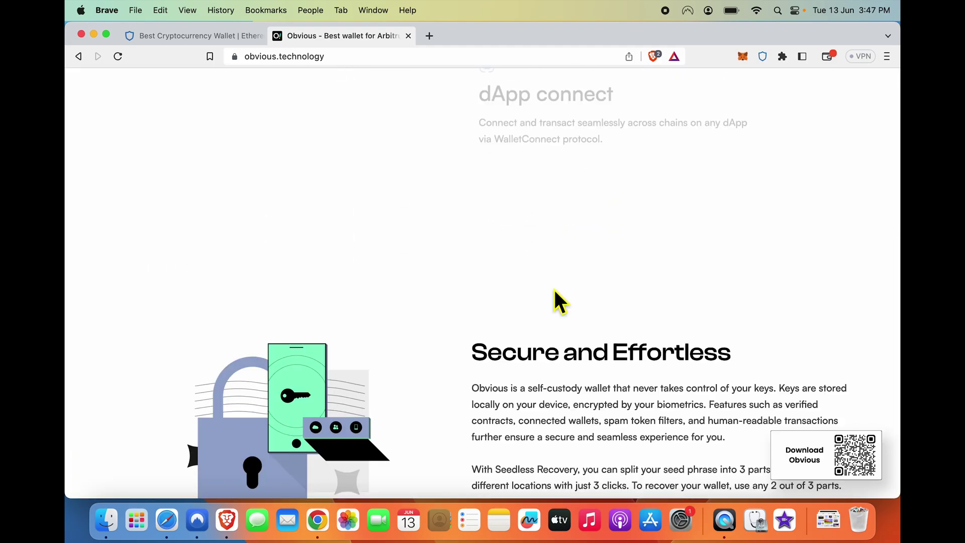
{"action": "scroll", "coordinate": [553, 288], "scroll_direction": "down", "scroll_amount": 10}
{"action": "scroll", "coordinate": [554, 288], "scroll_direction": "down", "scroll_amount": 5}
{"action": "scroll", "coordinate": [554, 288], "scroll_direction": "down", "scroll_amount": 3}
{"action": "scroll", "coordinate": [554, 289], "scroll_direction": "up", "scroll_amount": 10}
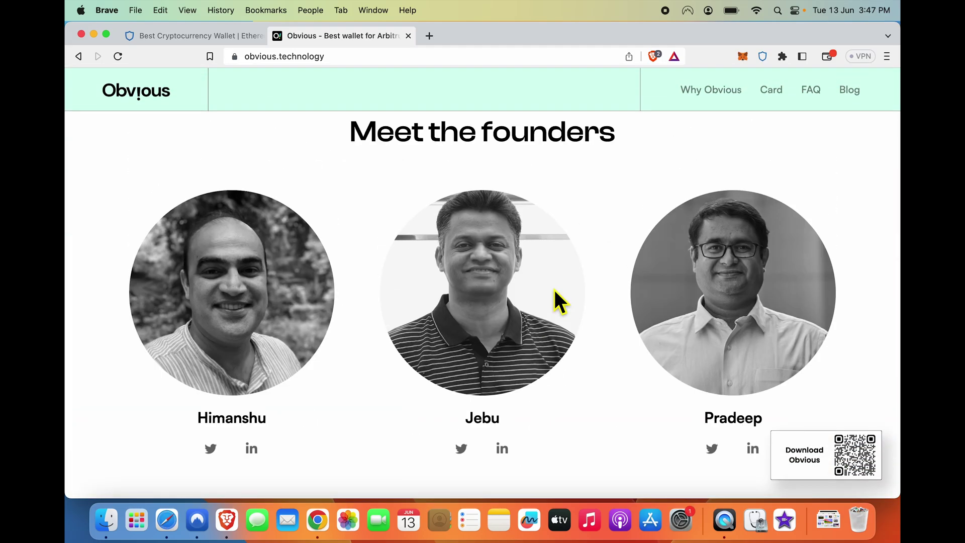
{"action": "scroll", "coordinate": [553, 288], "scroll_direction": "up", "scroll_amount": 5}
{"action": "scroll", "coordinate": [553, 289], "scroll_direction": "up", "scroll_amount": 15}
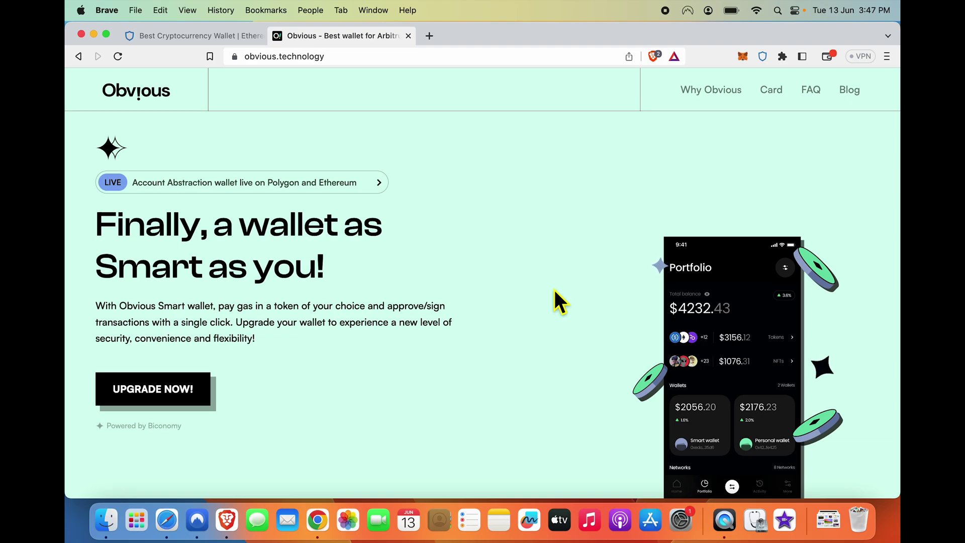
{"action": "scroll", "coordinate": [554, 288], "scroll_direction": "down", "scroll_amount": 5}
{"action": "scroll", "coordinate": [554, 290], "scroll_direction": "down", "scroll_amount": 8}
{"action": "scroll", "coordinate": [554, 290], "scroll_direction": "down", "scroll_amount": 5}
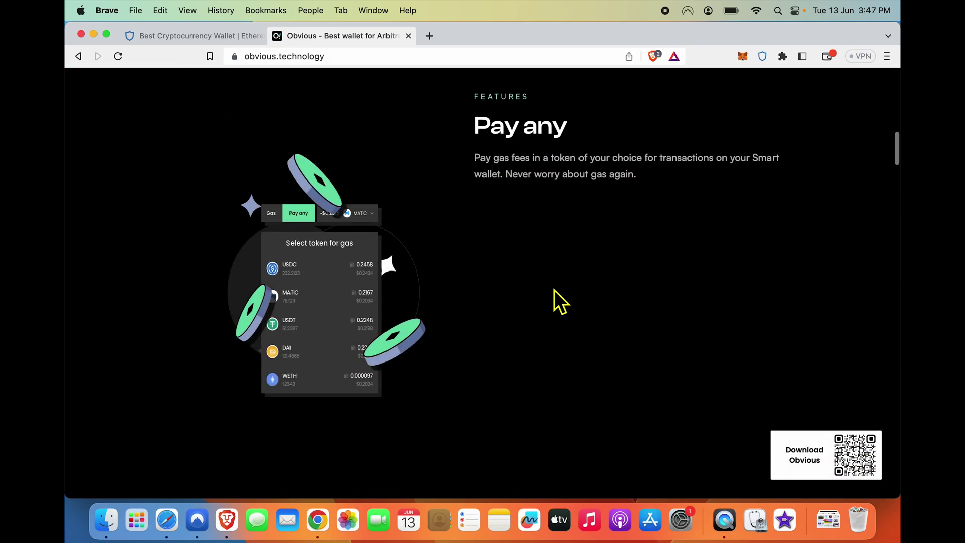
{"action": "scroll", "coordinate": [553, 290], "scroll_direction": "up", "scroll_amount": 3}
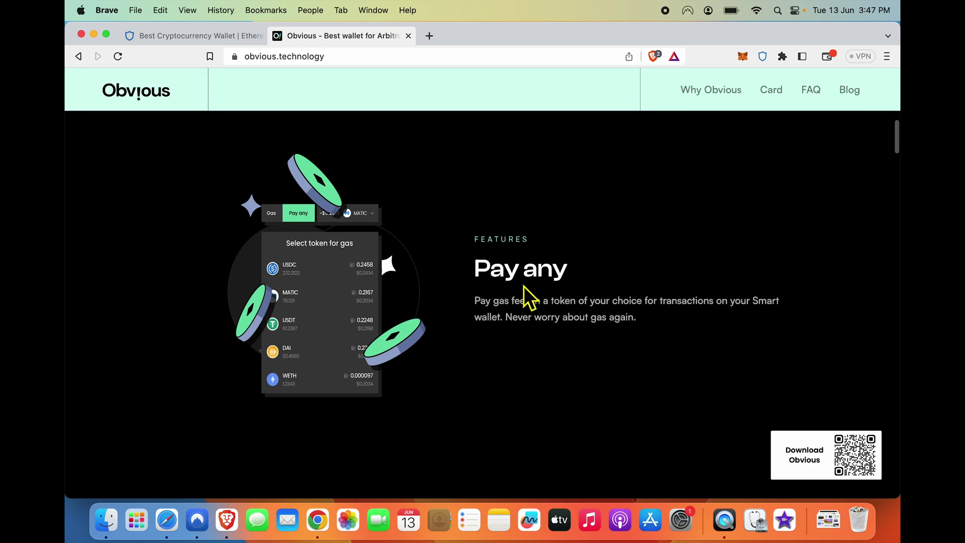
{"action": "triple_click", "coordinate": [493, 311]}
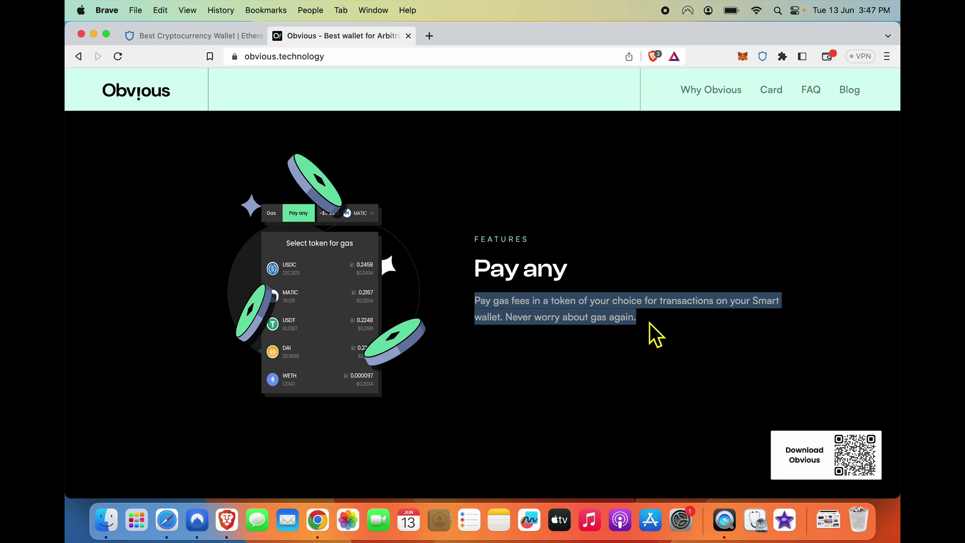
{"action": "left_click", "coordinate": [649, 323]}
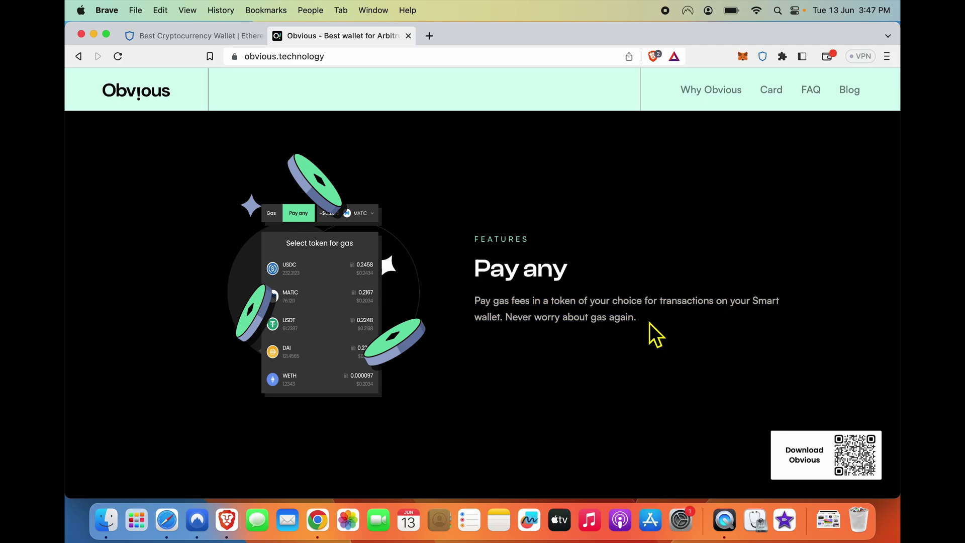
{"action": "scroll", "coordinate": [649, 323], "scroll_direction": "down", "scroll_amount": 3}
{"action": "scroll", "coordinate": [649, 322], "scroll_direction": "down", "scroll_amount": 3}
{"action": "scroll", "coordinate": [649, 323], "scroll_direction": "down", "scroll_amount": 3}
{"action": "scroll", "coordinate": [649, 323], "scroll_direction": "down", "scroll_amount": 3}
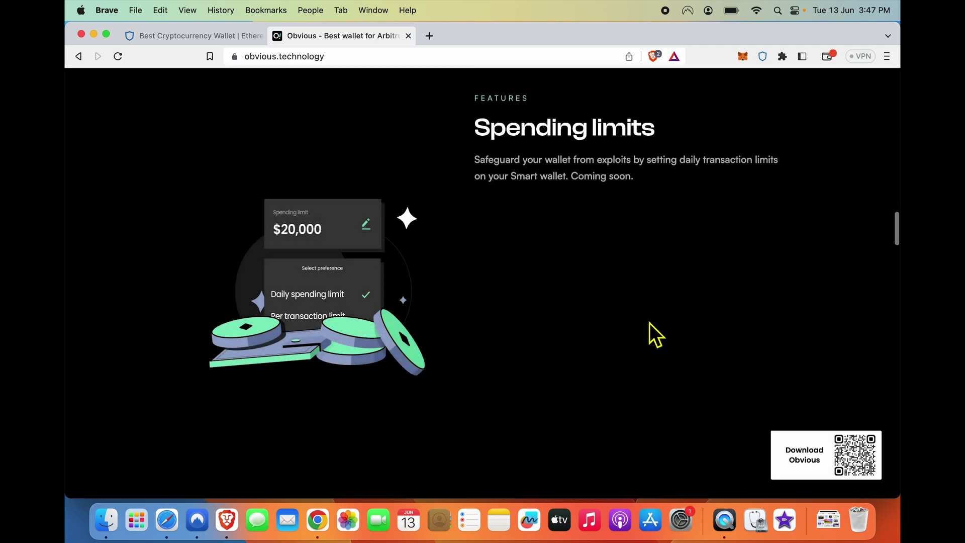
{"action": "scroll", "coordinate": [649, 323], "scroll_direction": "up", "scroll_amount": 1}
{"action": "scroll", "coordinate": [649, 323], "scroll_direction": "down", "scroll_amount": 2}
{"action": "scroll", "coordinate": [649, 323], "scroll_direction": "down", "scroll_amount": 3}
{"action": "scroll", "coordinate": [649, 323], "scroll_direction": "down", "scroll_amount": 3}
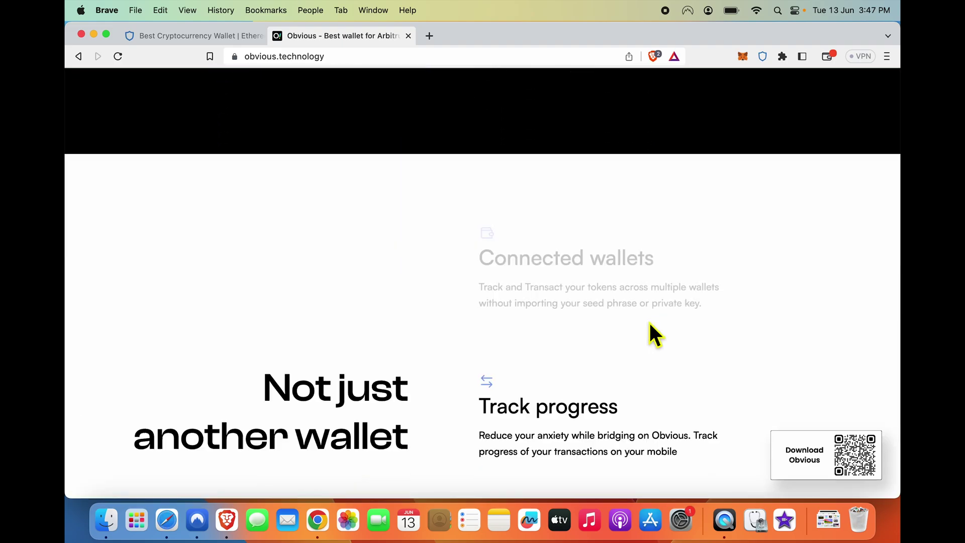
{"action": "scroll", "coordinate": [649, 323], "scroll_direction": "down", "scroll_amount": 4}
{"action": "scroll", "coordinate": [649, 322], "scroll_direction": "up", "scroll_amount": 10}
{"action": "scroll", "coordinate": [649, 323], "scroll_direction": "down", "scroll_amount": 1}
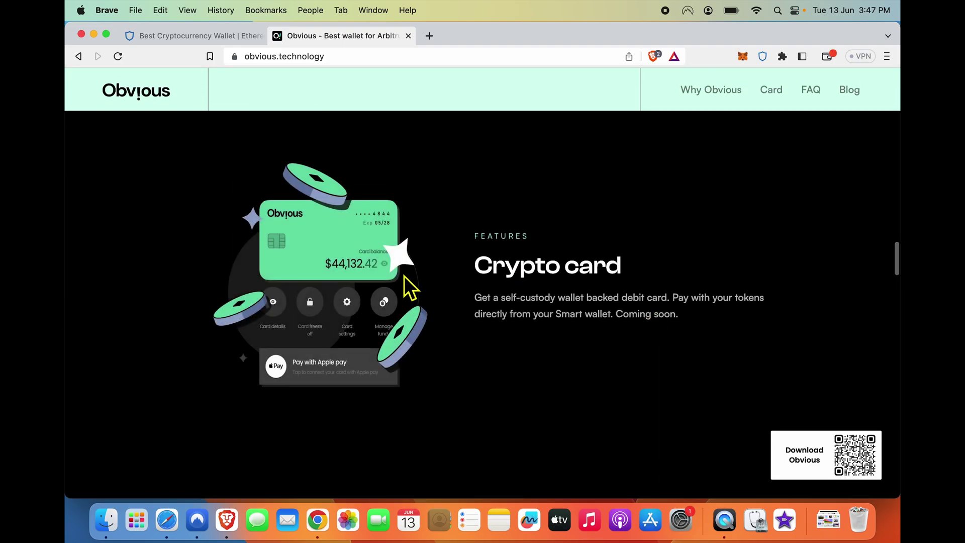
{"action": "triple_click", "coordinate": [513, 310]}
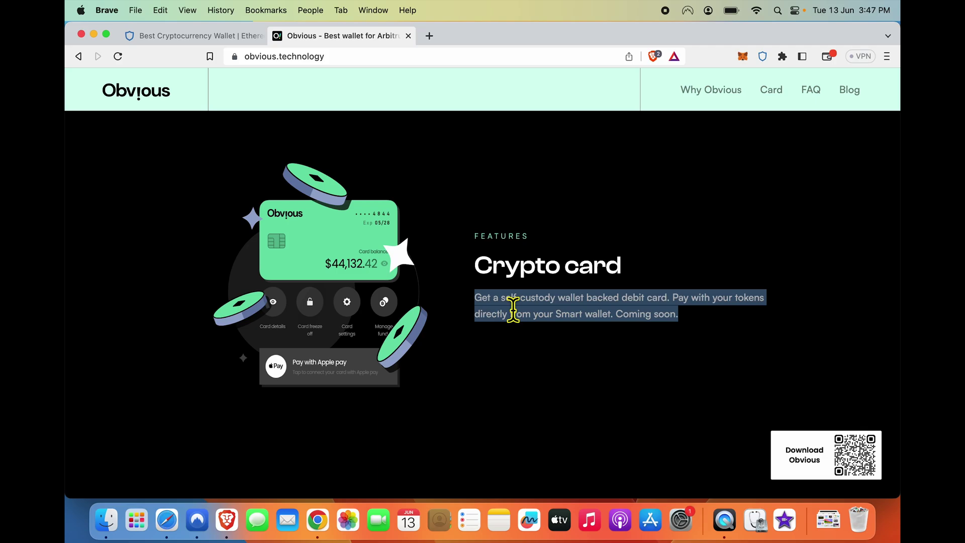
{"action": "left_click", "coordinate": [548, 311]}
{"action": "scroll", "coordinate": [545, 309], "scroll_direction": "down", "scroll_amount": 5}
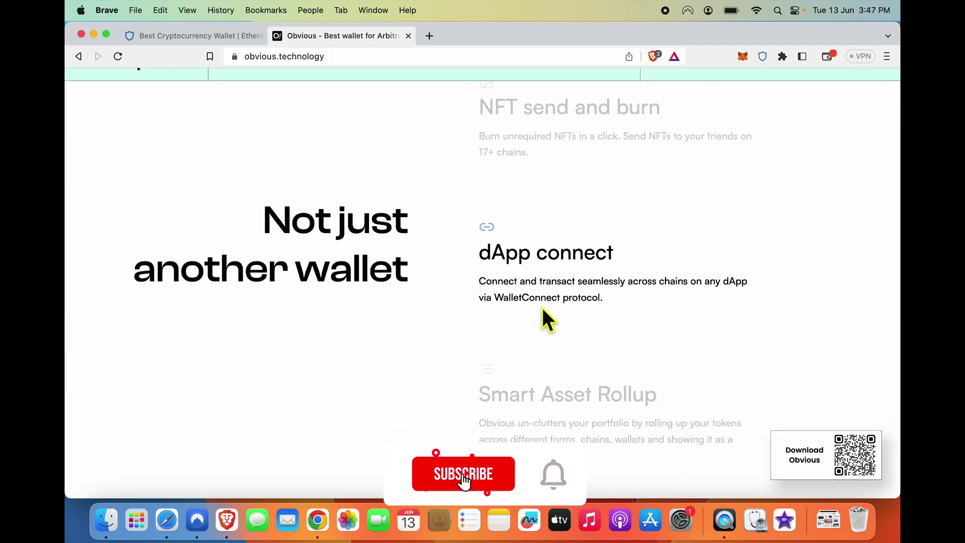
{"action": "scroll", "coordinate": [541, 307], "scroll_direction": "down", "scroll_amount": 3}
{"action": "scroll", "coordinate": [542, 308], "scroll_direction": "down", "scroll_amount": 3}
{"action": "scroll", "coordinate": [541, 307], "scroll_direction": "up", "scroll_amount": 8}
{"action": "scroll", "coordinate": [542, 308], "scroll_direction": "up", "scroll_amount": 5}
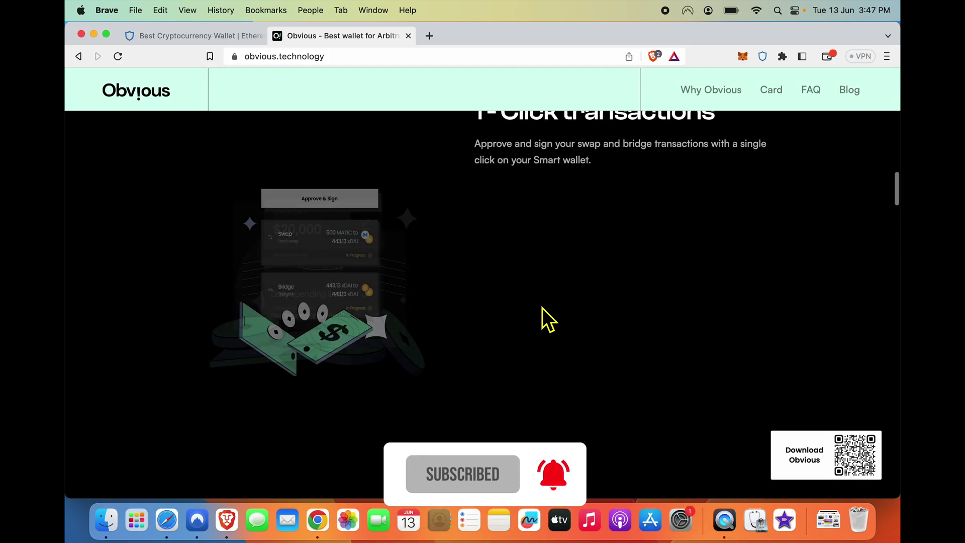